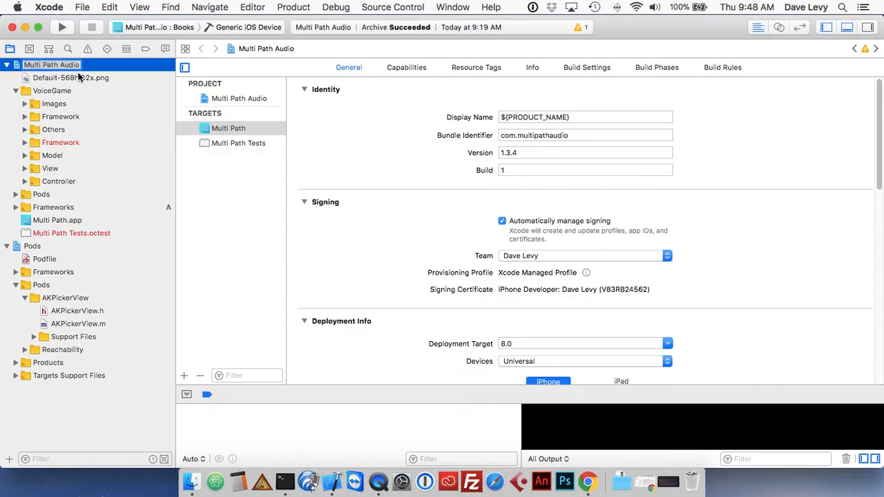
Step: Open the Multi Path Audio project settings and set the Multi Path target's version to 1.3.4
click(84, 79)
click(83, 65)
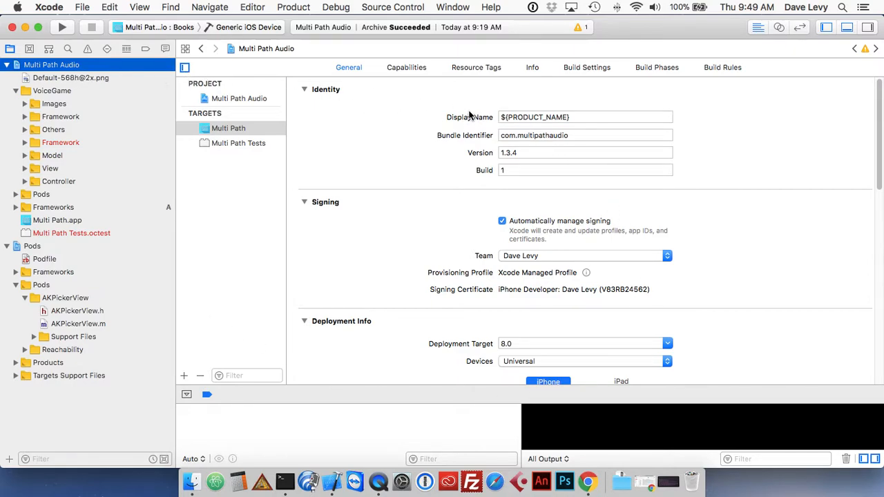
click(521, 154)
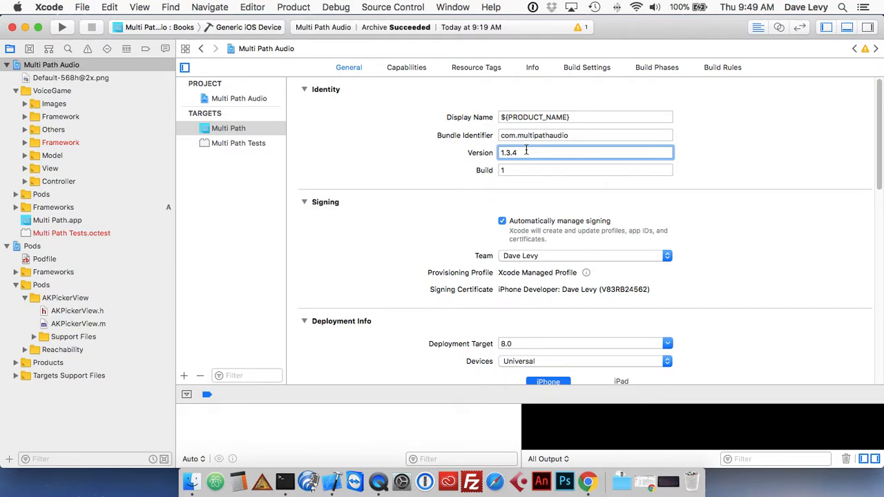
click(523, 170)
click(527, 151)
key(BackSpace)
key(BackSpace)
text(.4)
click(278, 131)
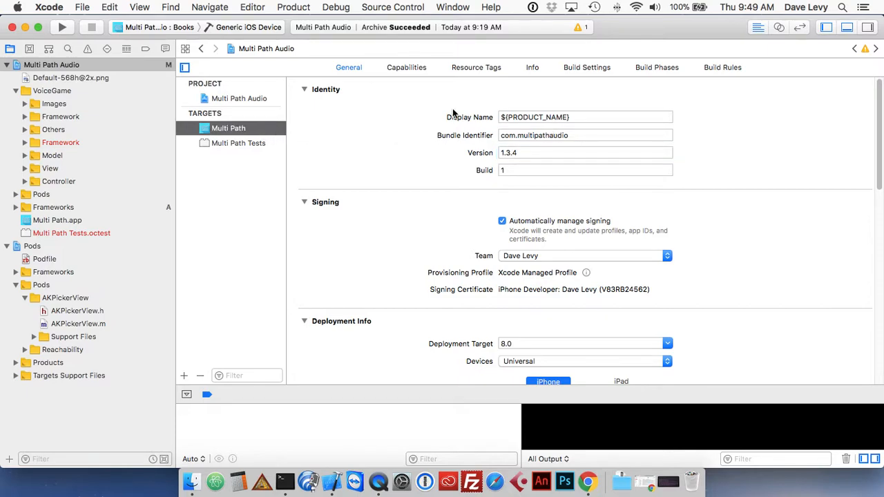
Step: Check the version and build numbers in the Multi Path target's identity settings
click(43, 69)
click(228, 130)
click(509, 154)
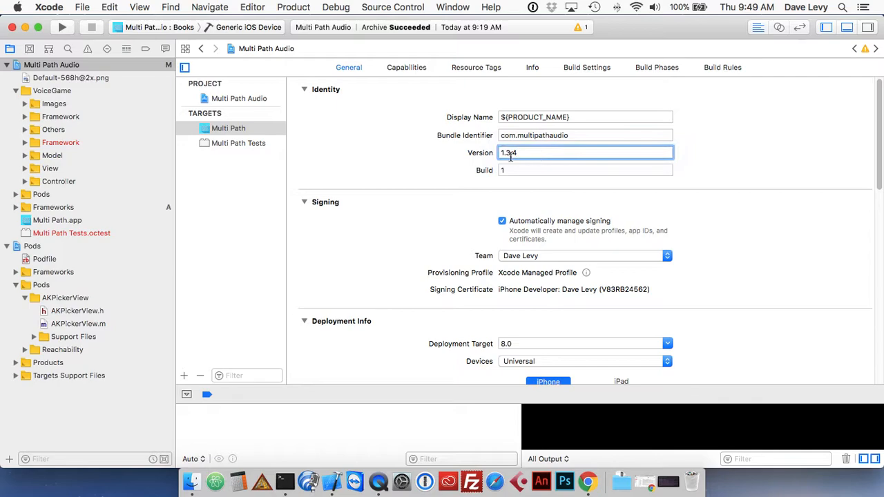
click(521, 170)
click(514, 153)
drag(538, 151, 490, 153)
click(530, 153)
double_click(508, 152)
drag(520, 151, 493, 152)
Step: Archive the Multi Path Audio project for the generic iOS device
click(386, 7)
mouse_move(293, 7)
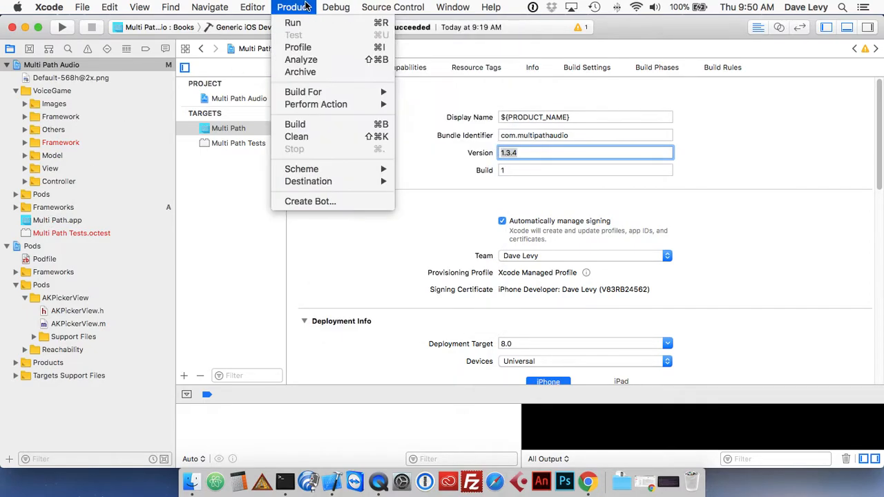
click(307, 72)
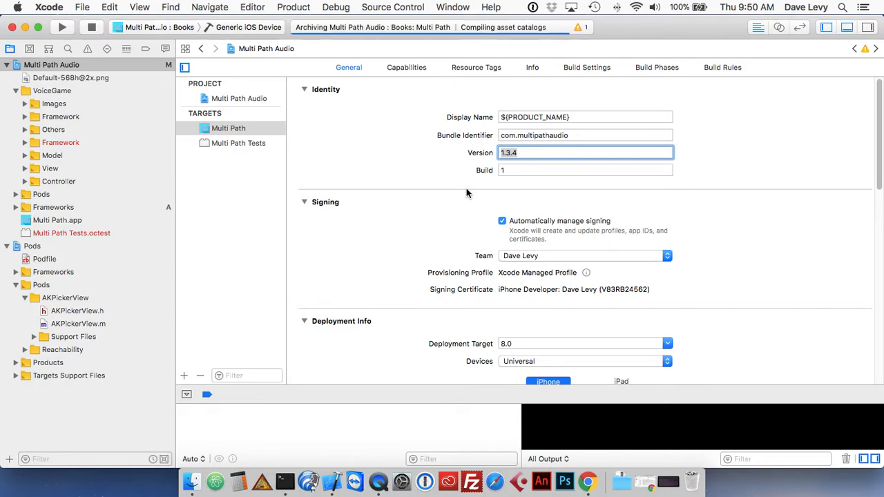
click(523, 154)
click(536, 172)
click(536, 153)
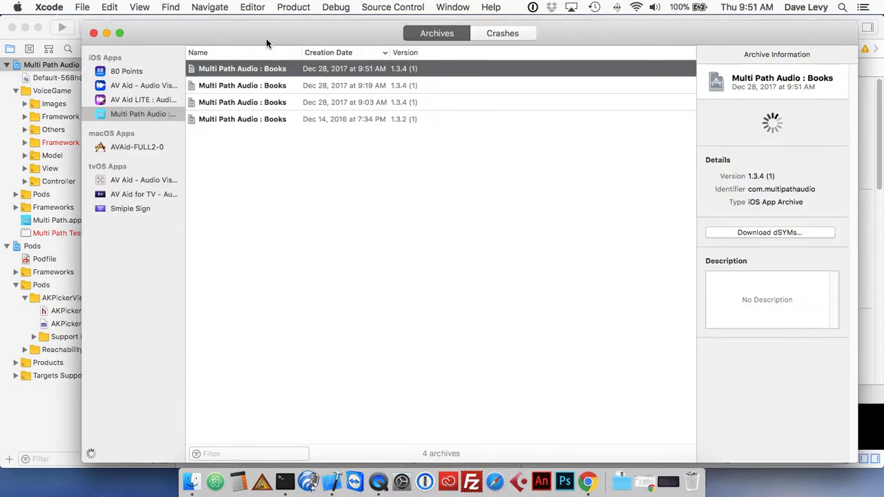
drag(297, 31, 255, 18)
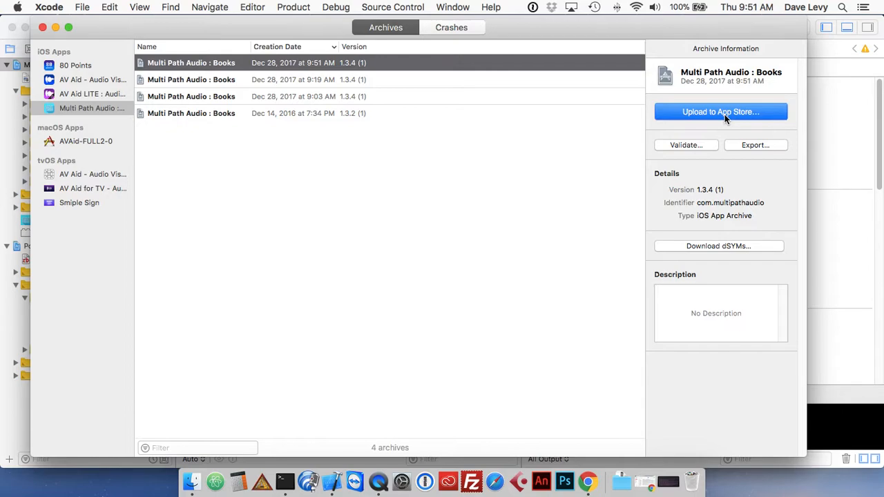
Step: Switch to Chrome and load the iTunes Connect home page at itunesconnect.apple.com
click(587, 478)
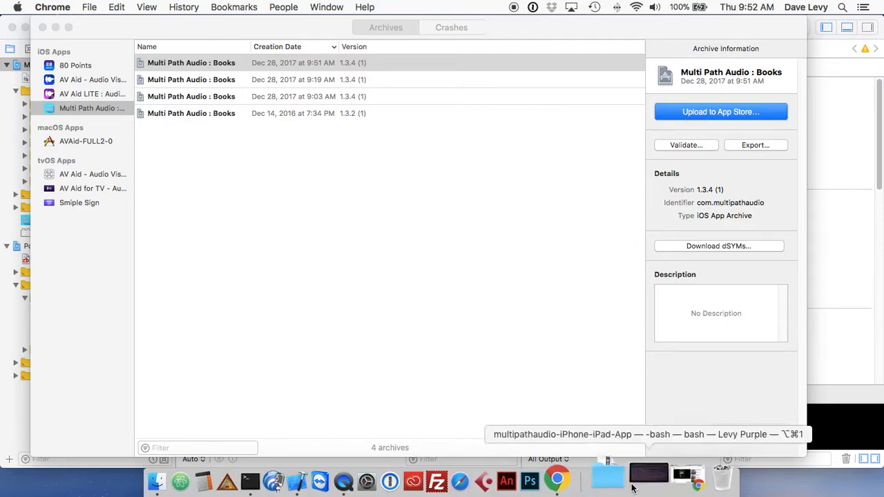
click(585, 476)
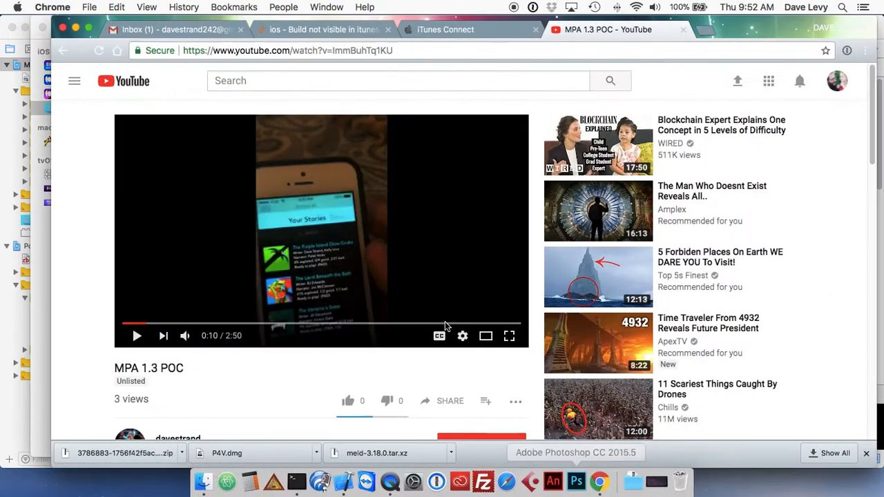
click(424, 29)
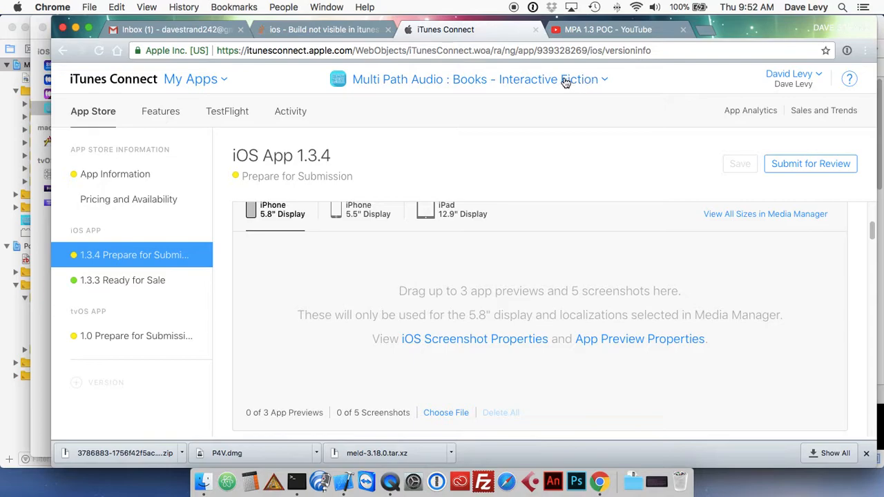
click(280, 52)
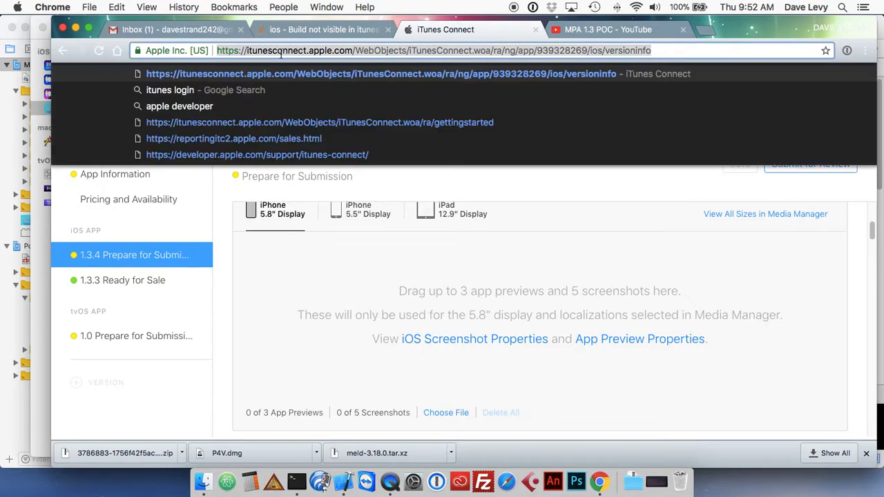
click(282, 51)
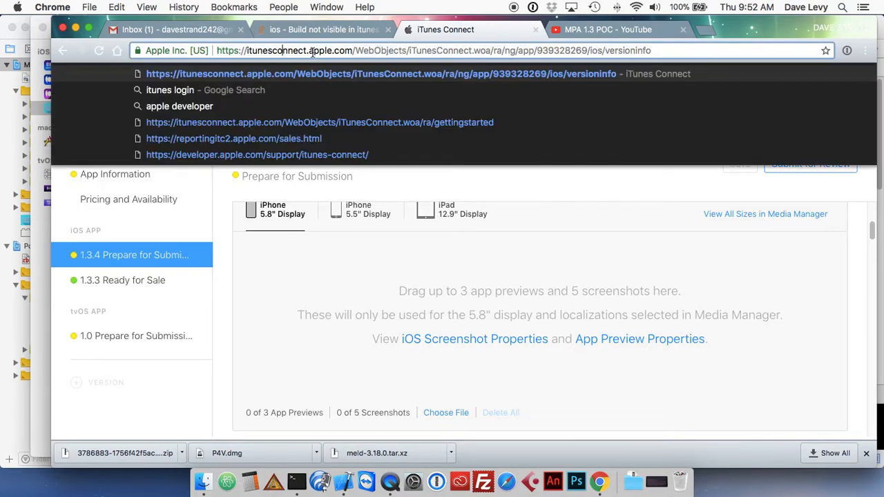
drag(354, 52, 762, 54)
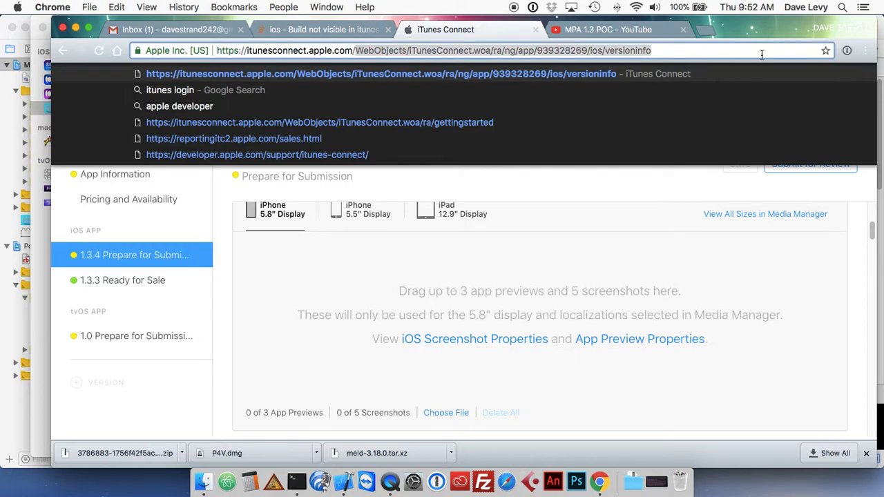
key(BackSpace)
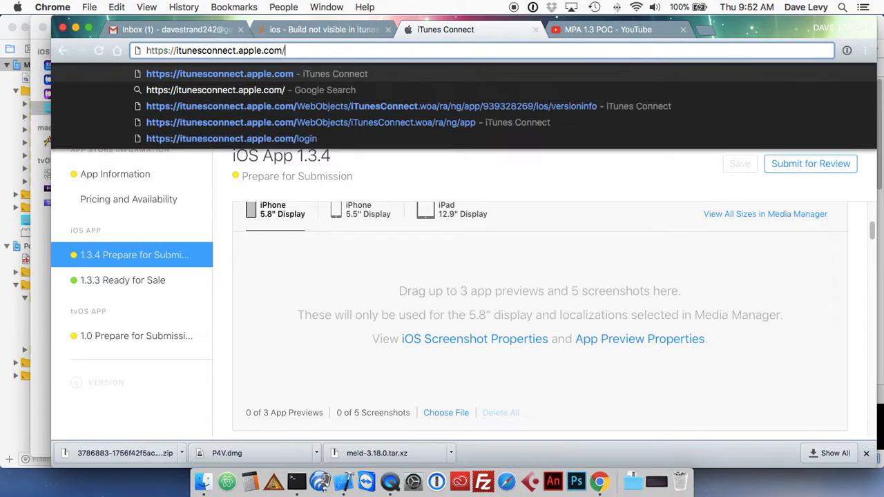
key(Return)
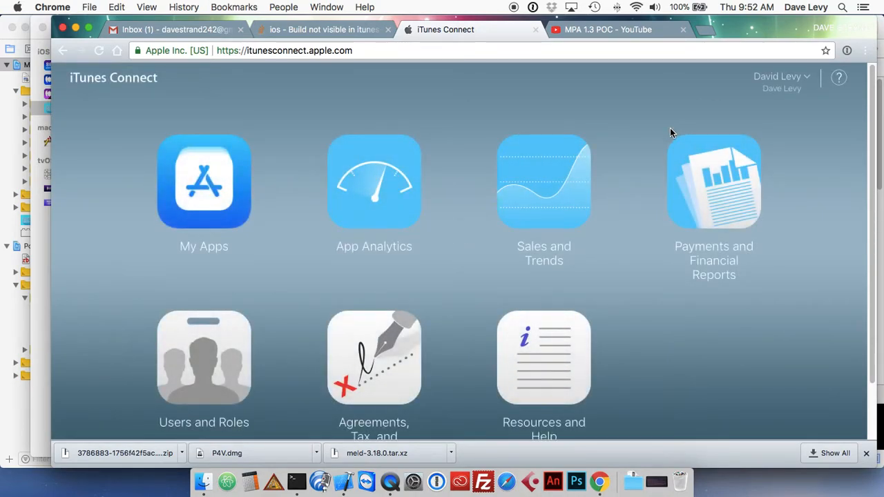
Step: Open the 1.3.4 Prepare for Submission page of Multi Path Audio : Books from My Apps
click(298, 214)
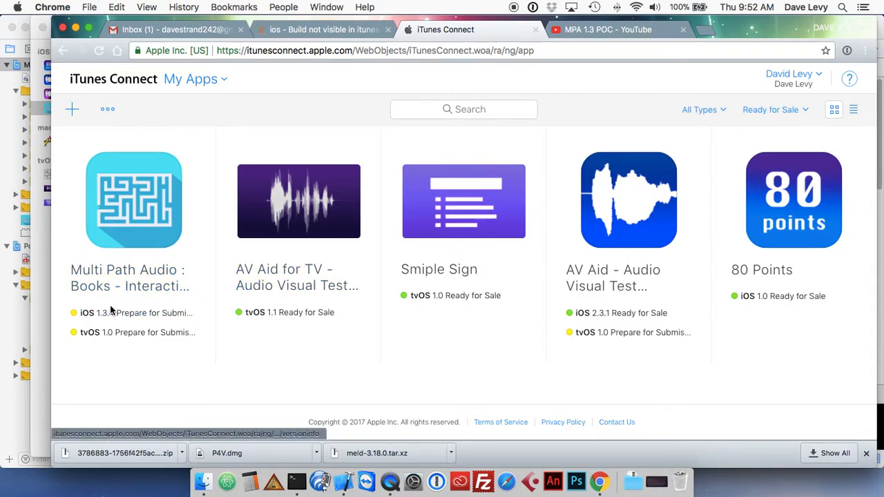
click(119, 286)
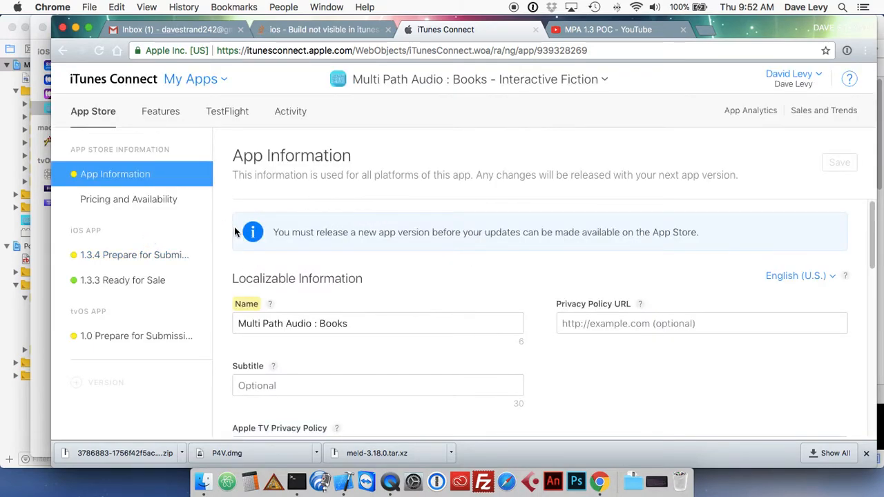
scroll(234, 232, down, 2)
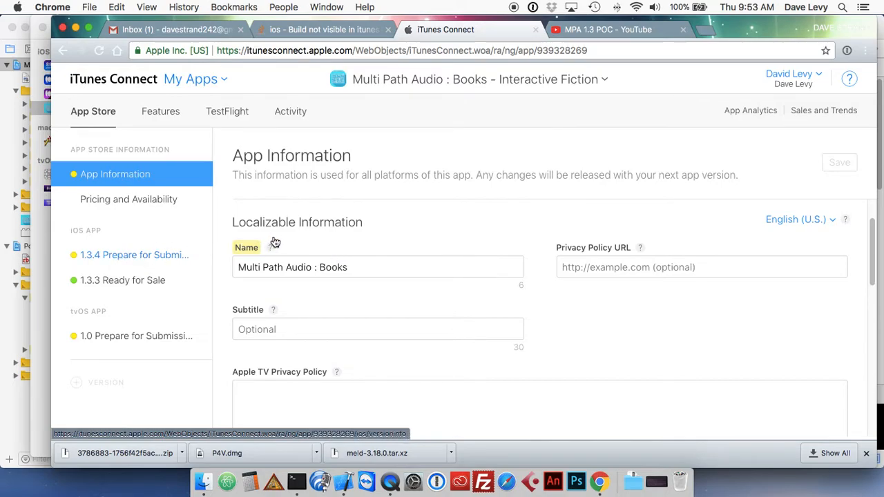
click(131, 255)
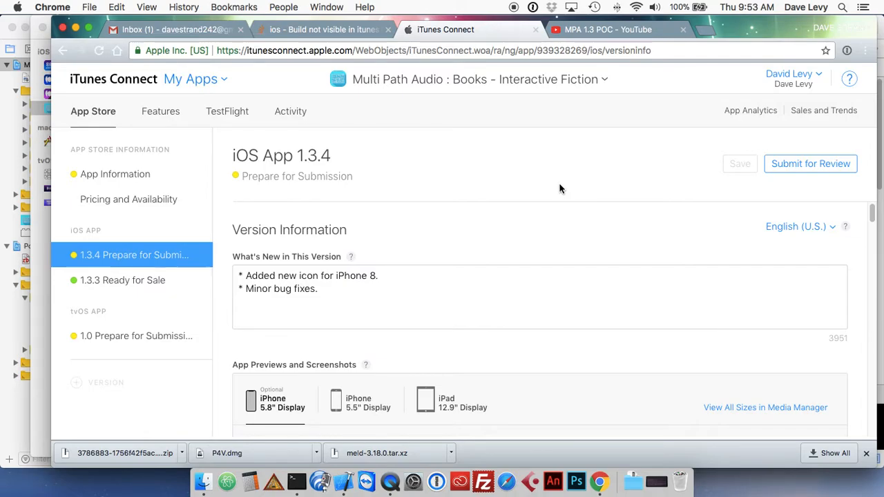
Step: Examine the app previews and screenshots supplied for the iPhone 5.5" display
click(359, 288)
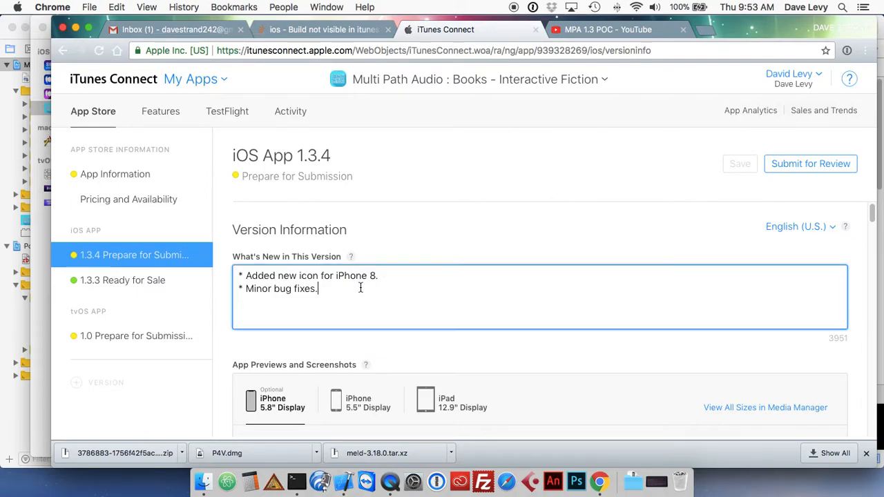
scroll(411, 265, down, 2)
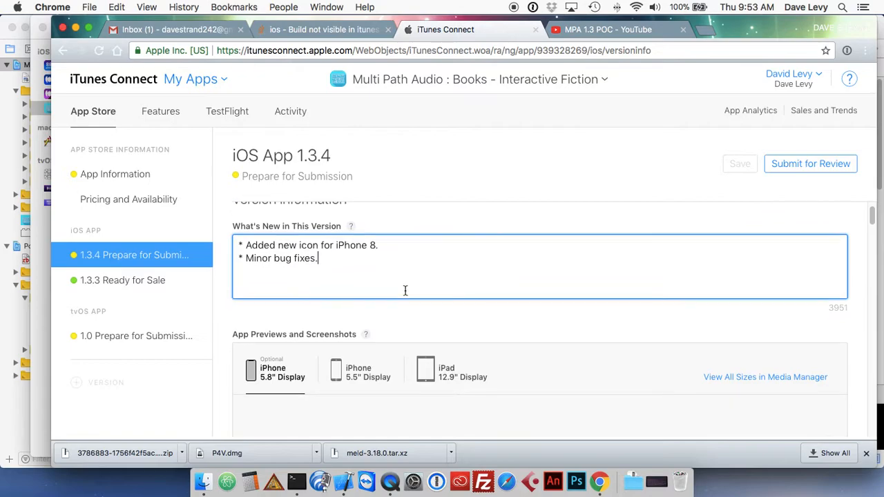
click(346, 377)
scroll(446, 330, down, 1)
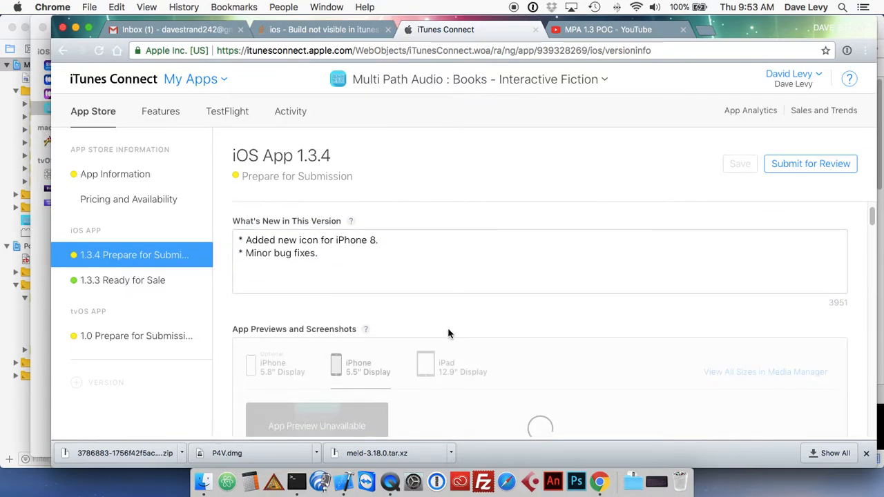
scroll(449, 333, down, 10)
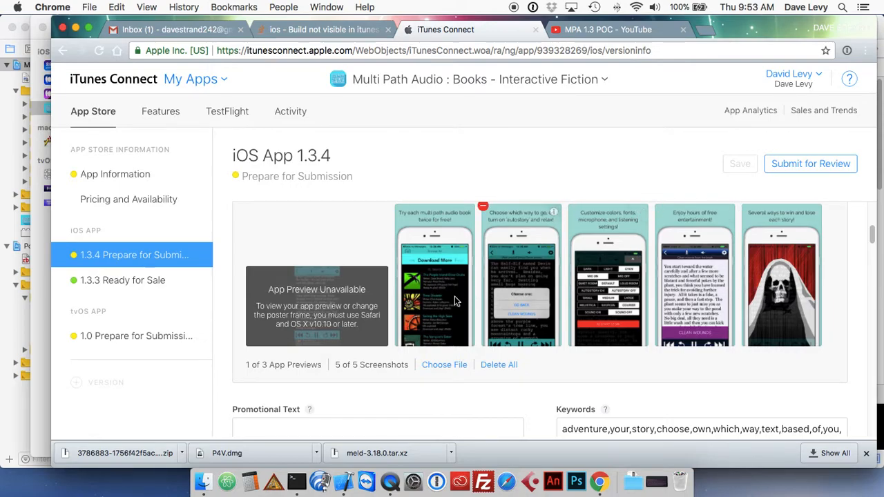
scroll(501, 311, up, 9)
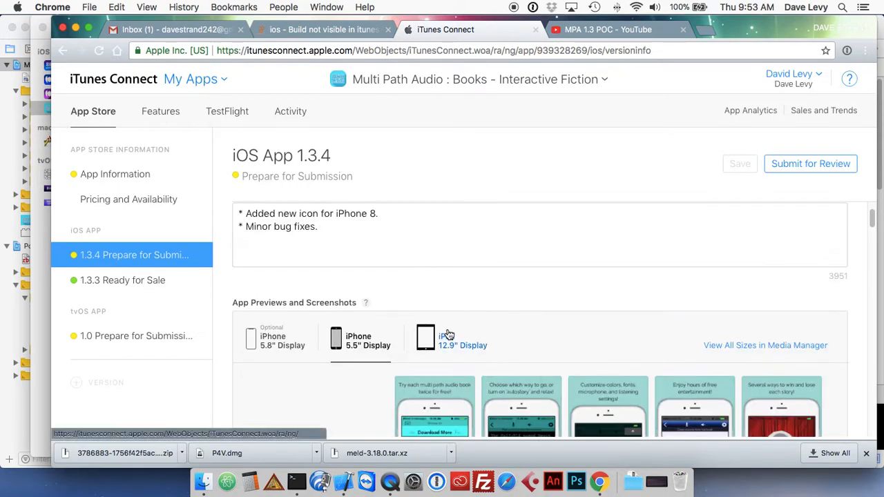
scroll(528, 331, down, 5)
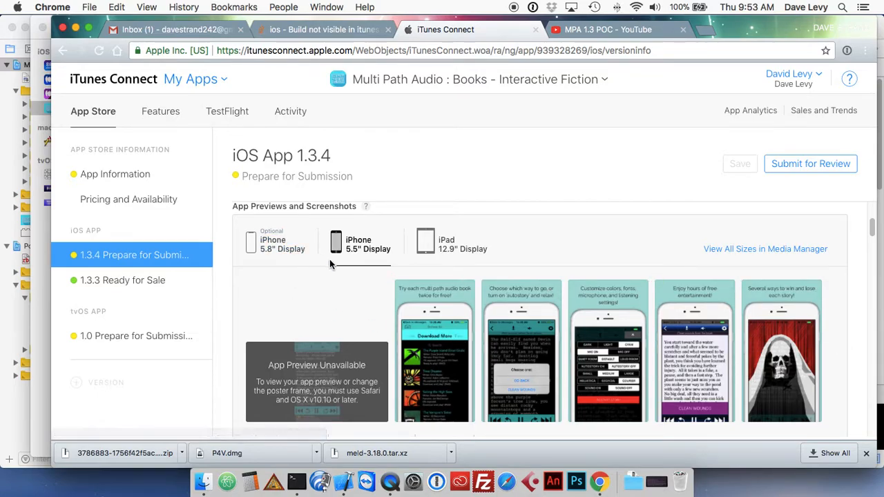
scroll(328, 260, up, 8)
Step: Read through the release notes under What's New in This Version
click(325, 294)
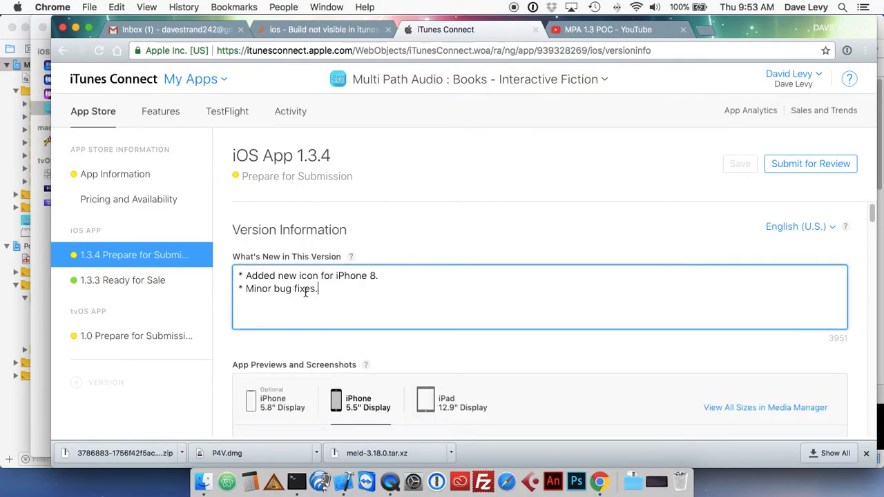
click(276, 277)
drag(253, 277, 368, 278)
click(335, 288)
drag(260, 294, 332, 295)
scroll(363, 292, down, 5)
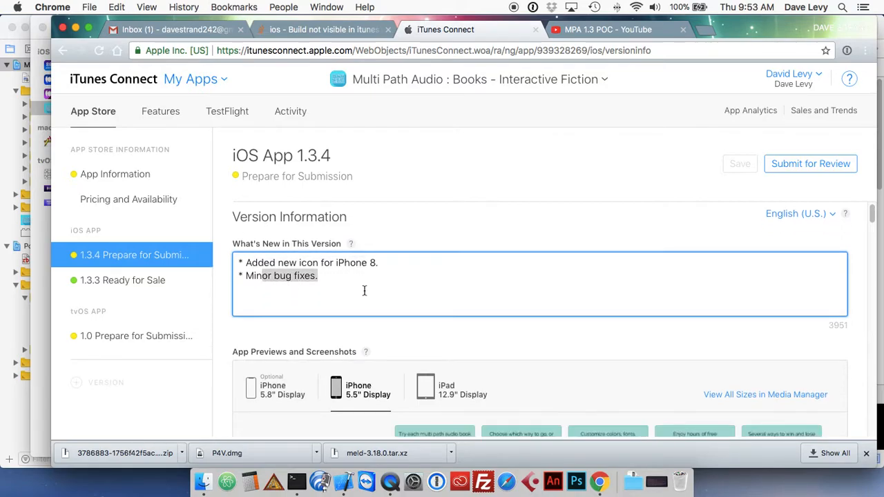
click(453, 287)
Step: Examine the promotional text field and review the full list of App Store keywords
scroll(464, 286, down, 5)
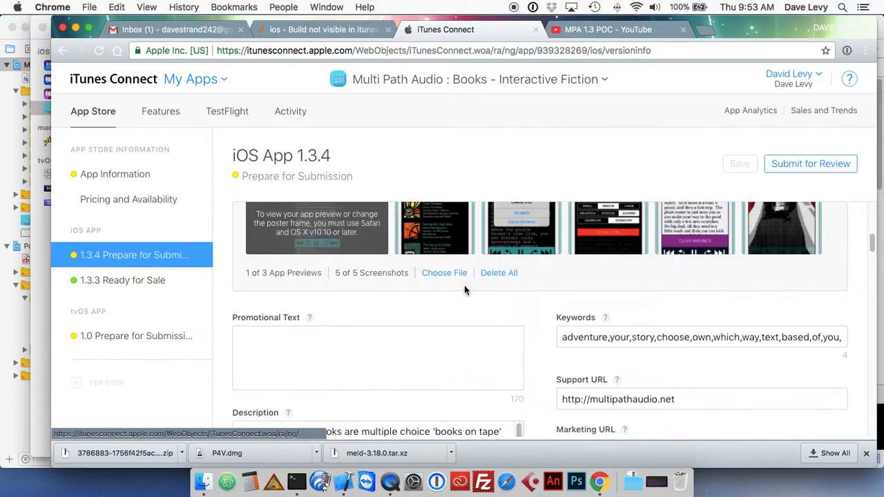
click(377, 290)
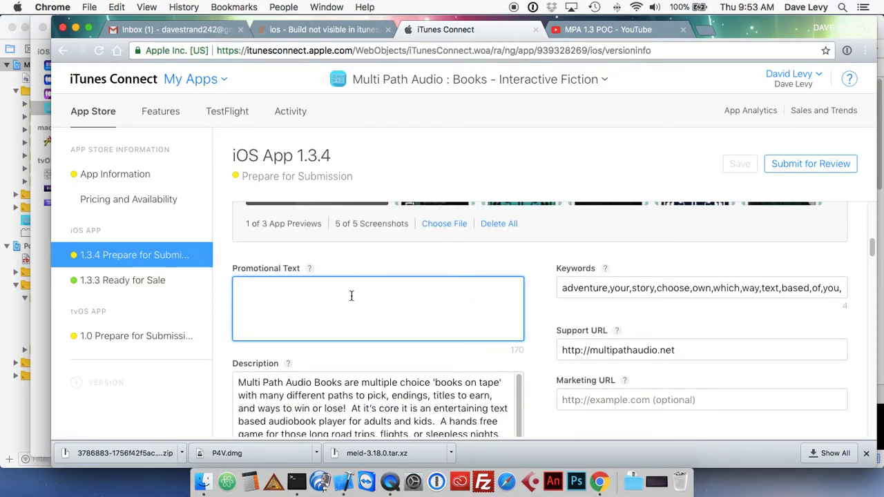
click(632, 290)
drag(590, 291, 858, 288)
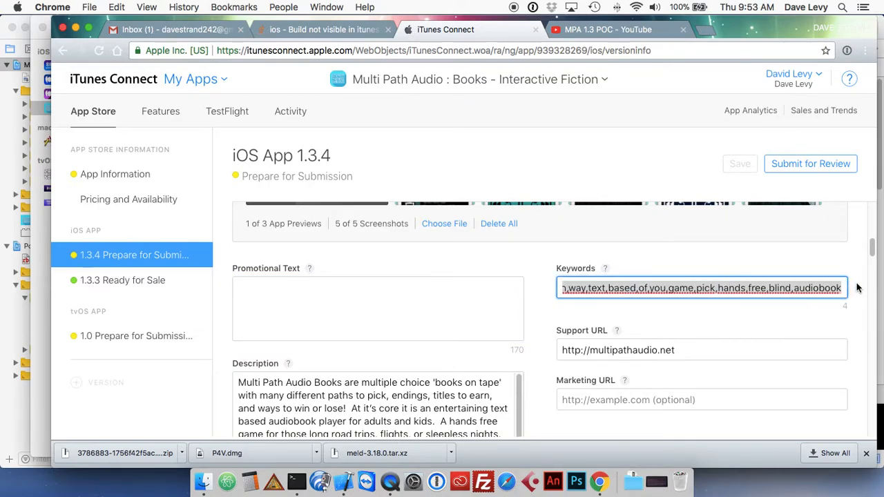
triple_click(682, 288)
click(666, 292)
drag(649, 290, 495, 284)
click(608, 287)
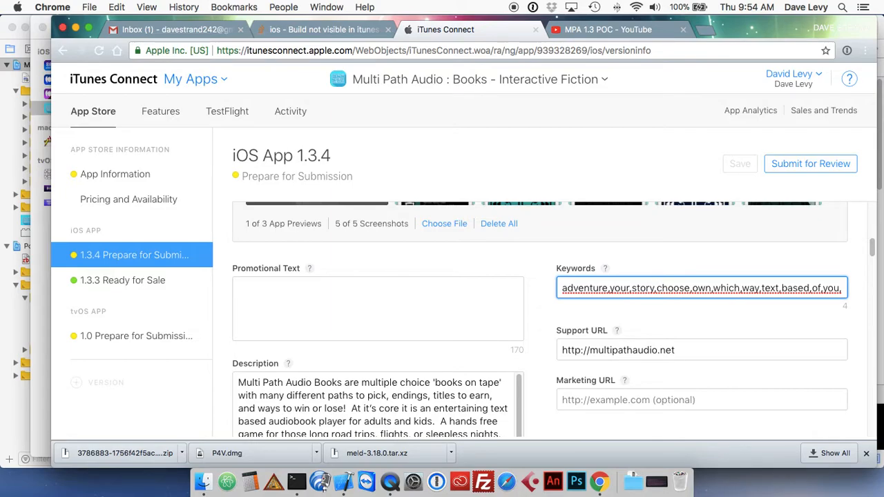
drag(720, 288, 880, 298)
drag(774, 288, 549, 291)
triple_click(679, 293)
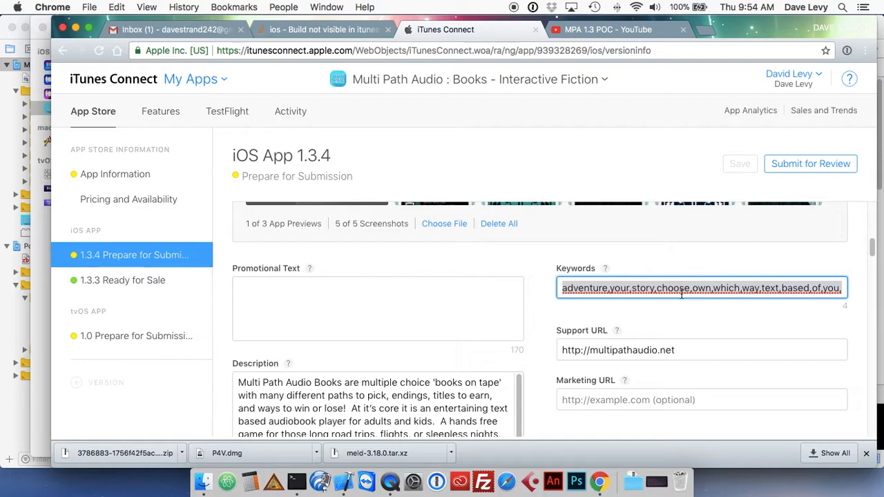
click(683, 290)
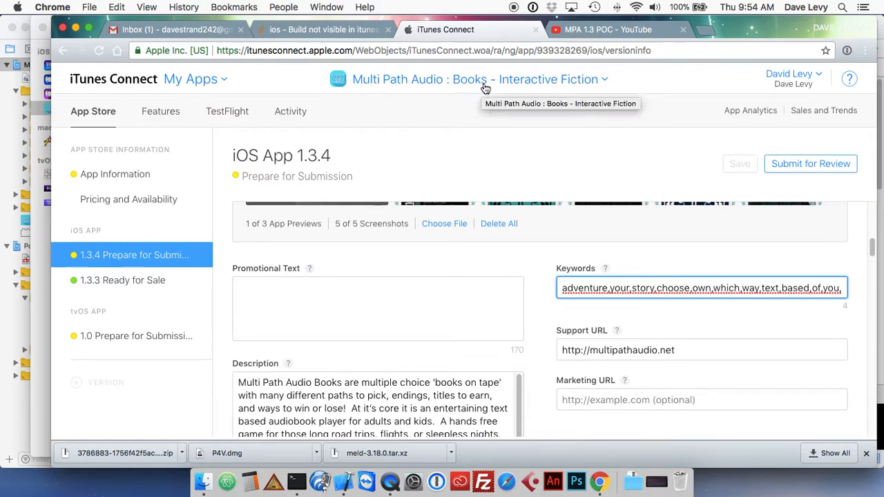
drag(604, 293, 776, 287)
click(776, 286)
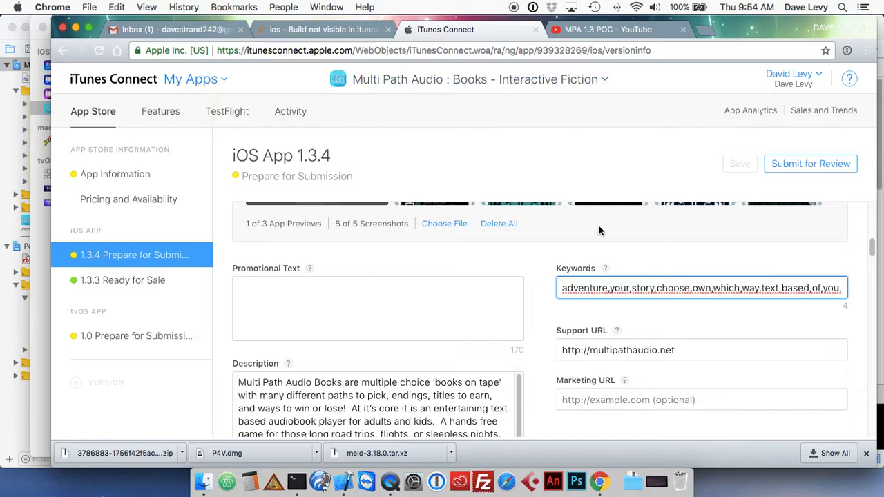
Step: Review the keywords, promotional text and description of iOS App 1.3.4, down to the Build section
double_click(648, 286)
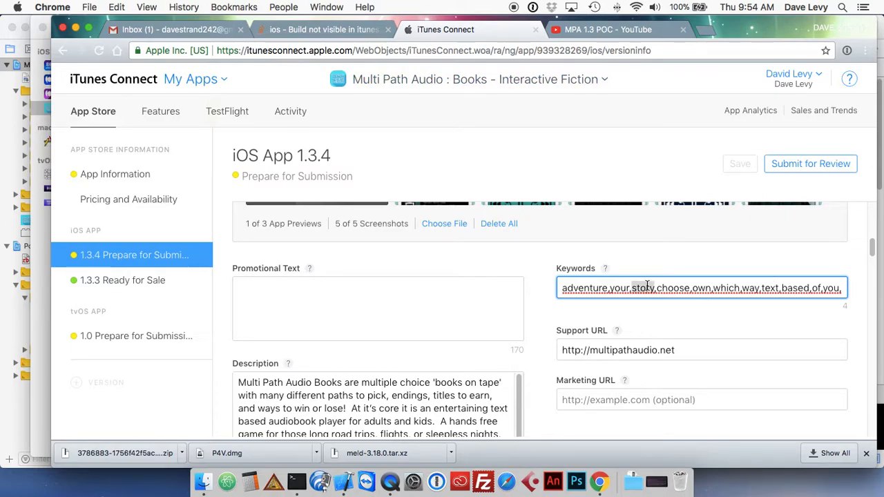
click(455, 305)
scroll(487, 291, down, 5)
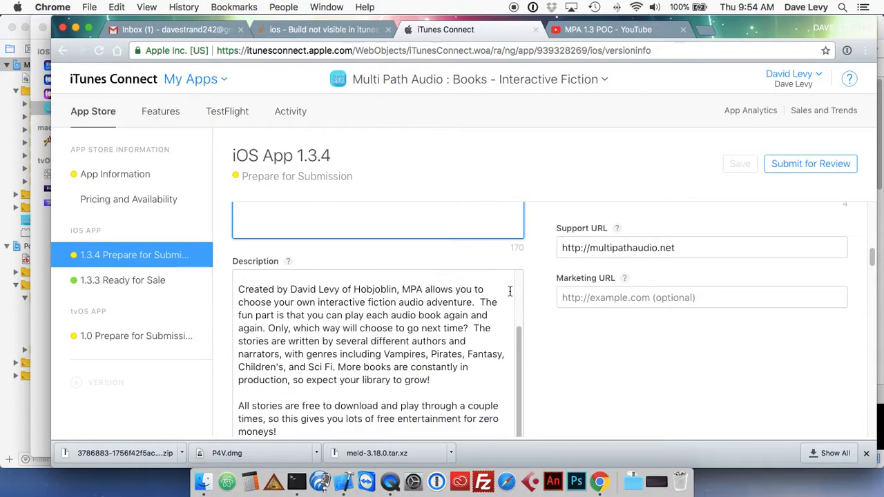
scroll(505, 290, down, 10)
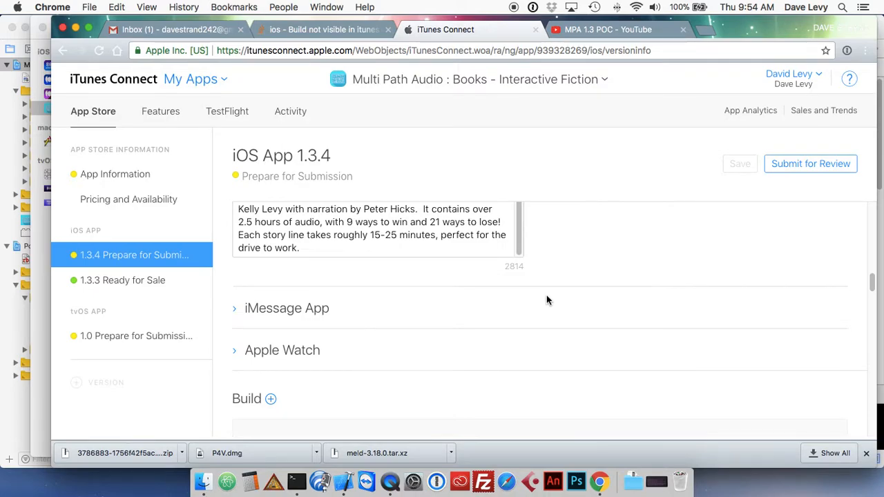
scroll(546, 300, down, 1)
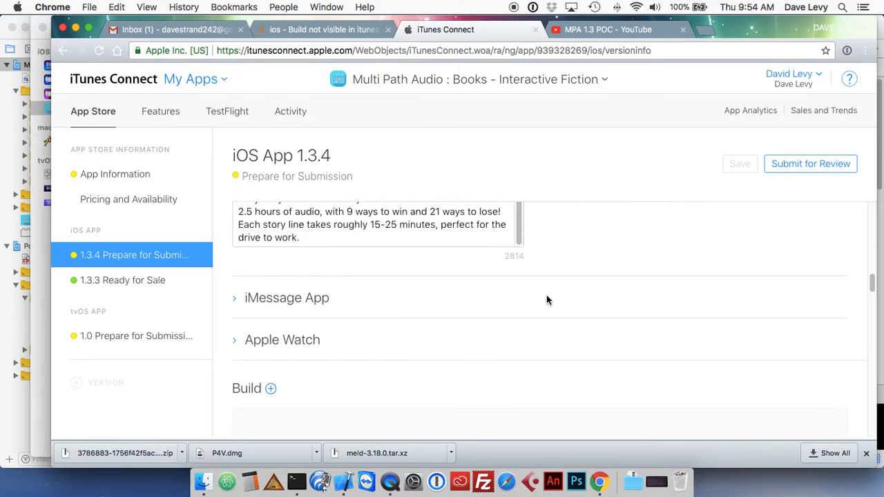
scroll(546, 300, down, 3)
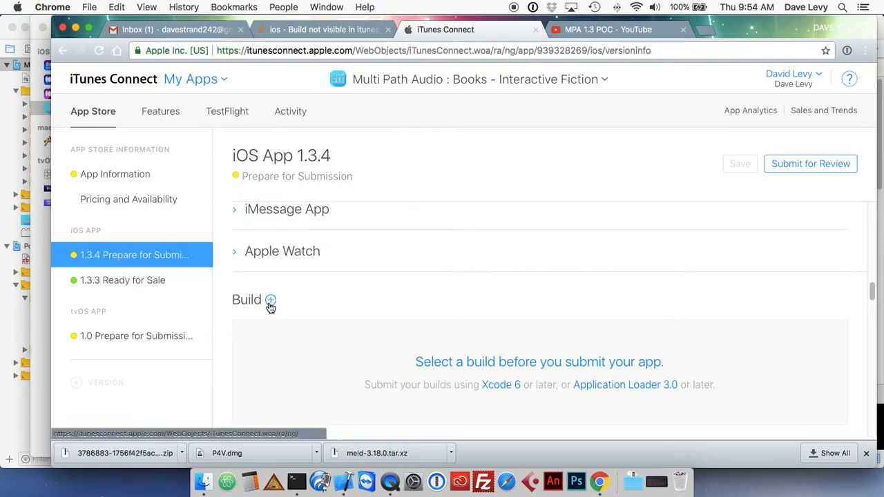
scroll(364, 316, down, 1)
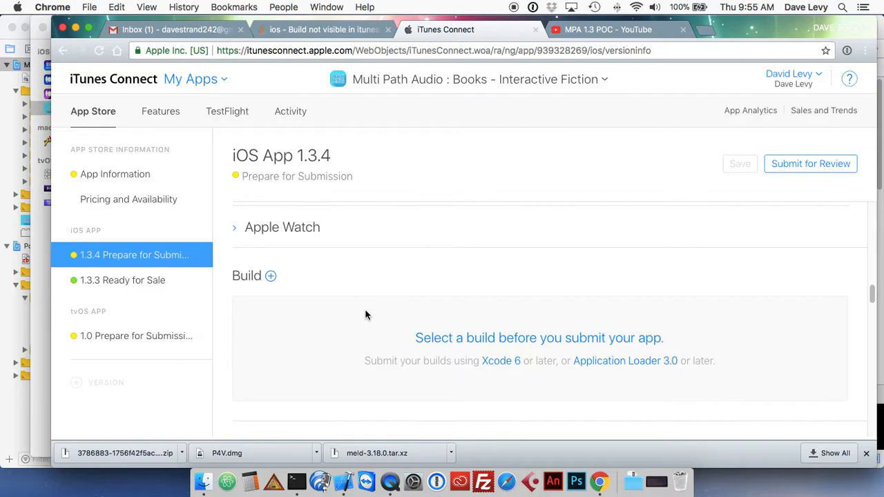
Step: Minimize the Xcode project window to view the newest 1.3.4 archive's Upload to App Store option, and return to iTunes Connect in Chrome
click(27, 46)
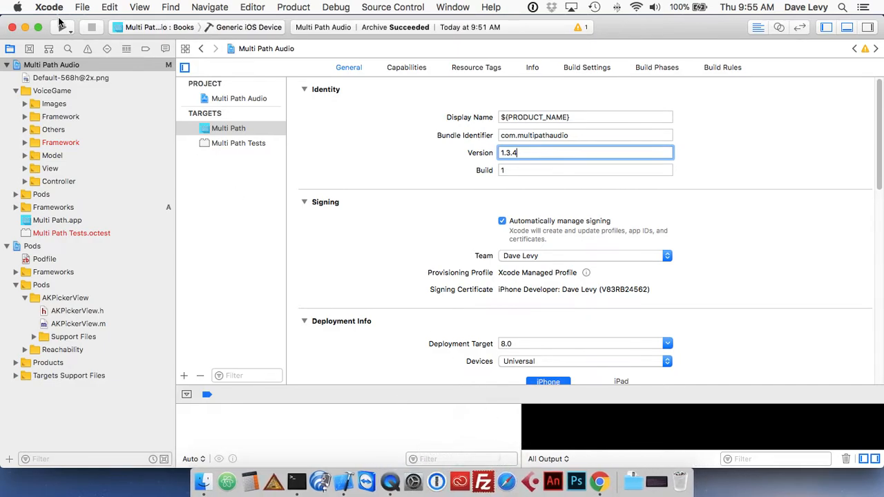
click(27, 27)
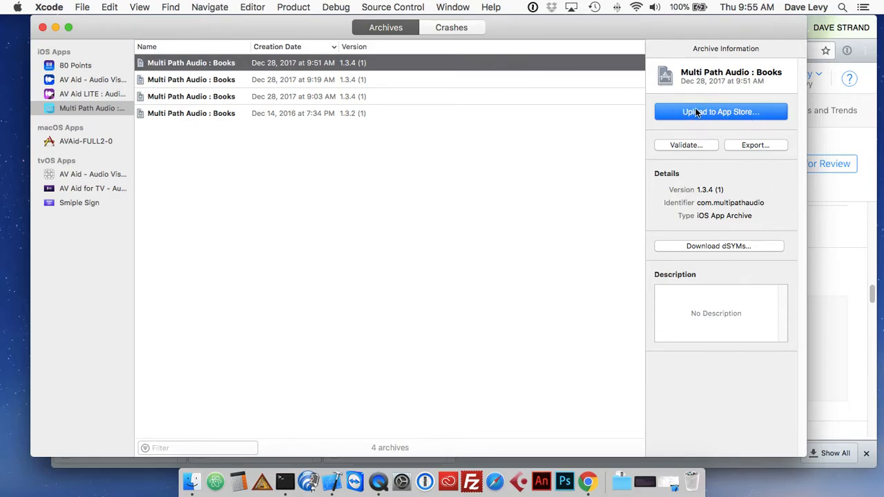
click(817, 238)
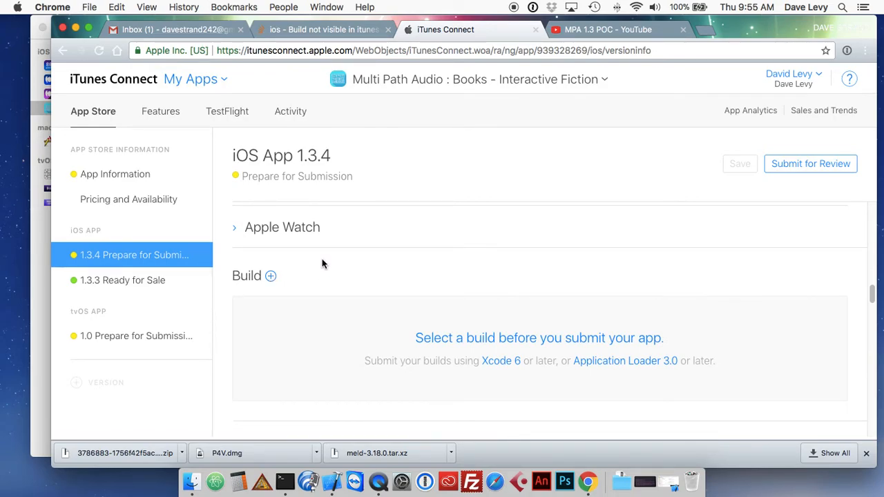
Step: Add build 1.3.4 (1) to the Build section of the iOS App 1.3.4 version
scroll(310, 270, down, 1)
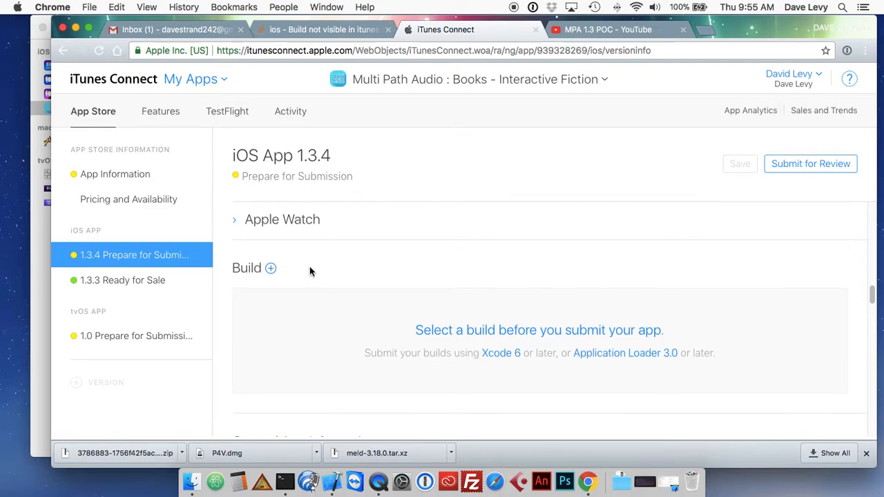
click(271, 269)
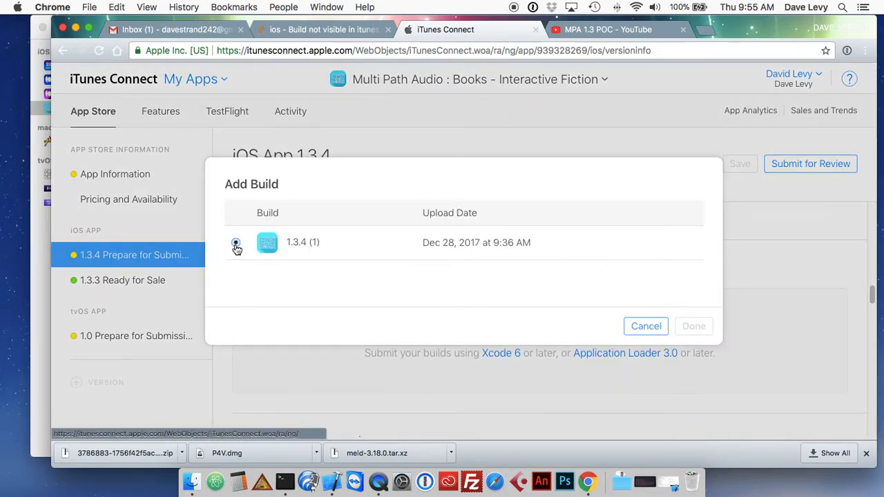
click(235, 245)
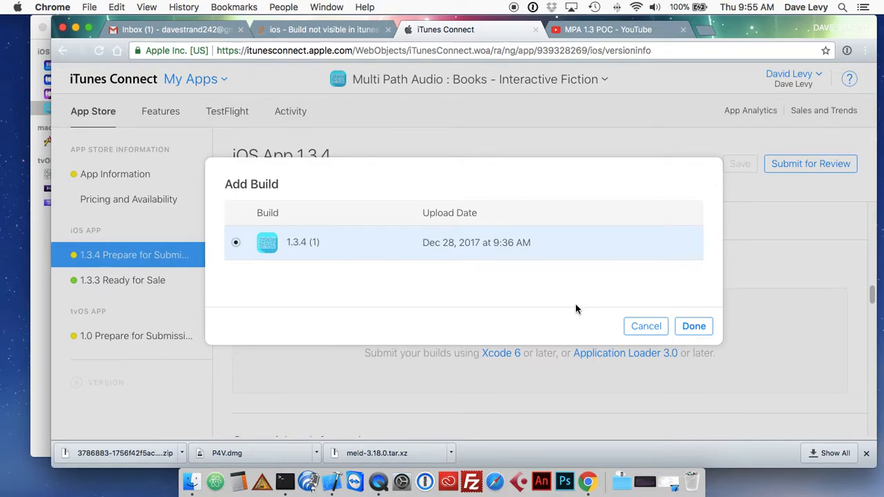
click(693, 327)
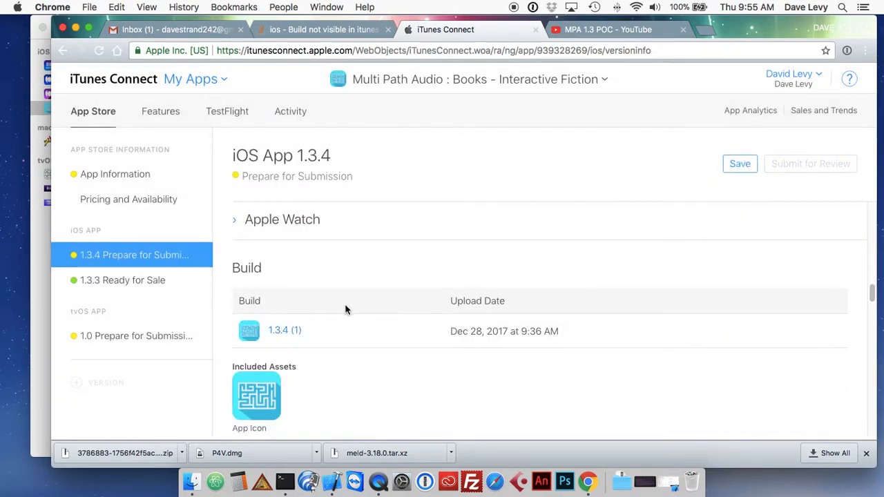
Step: Read the review Notes, focusing on the paragraph about the demo account and testing story downloads on real devices
scroll(349, 301, down, 1)
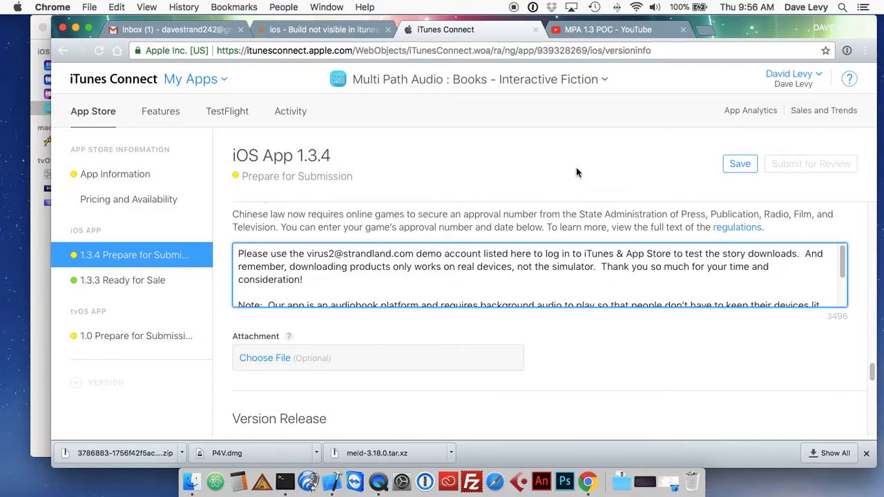
double_click(256, 267)
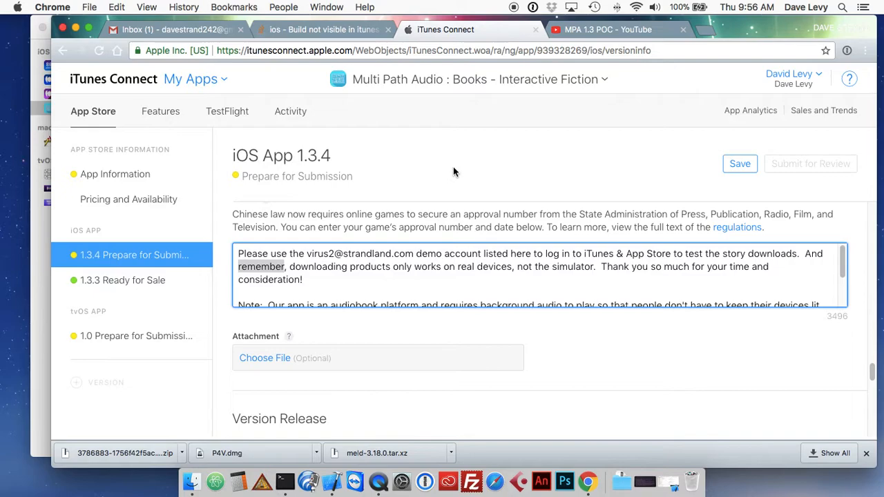
triple_click(283, 261)
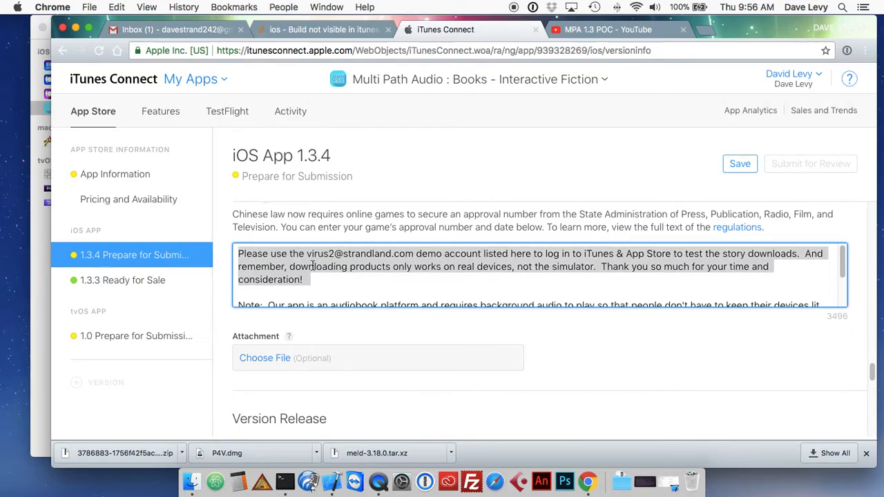
click(312, 267)
scroll(319, 278, down, 1)
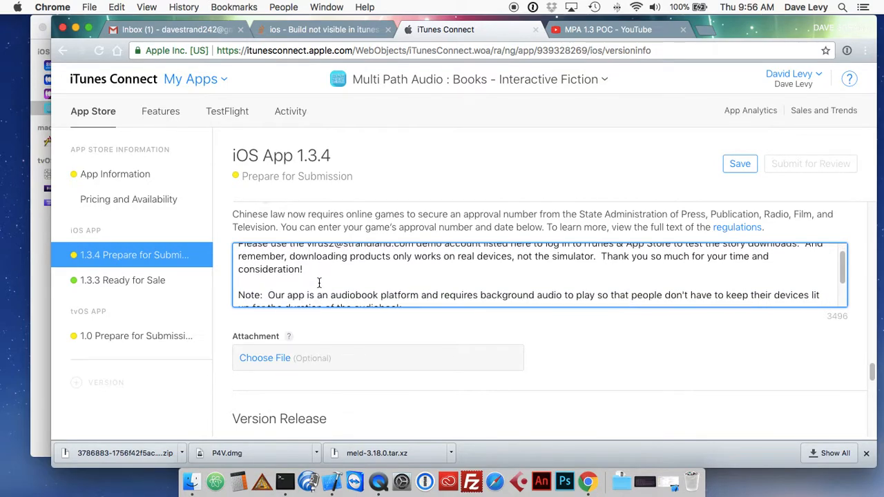
scroll(319, 282, down, 2)
scroll(319, 282, up, 4)
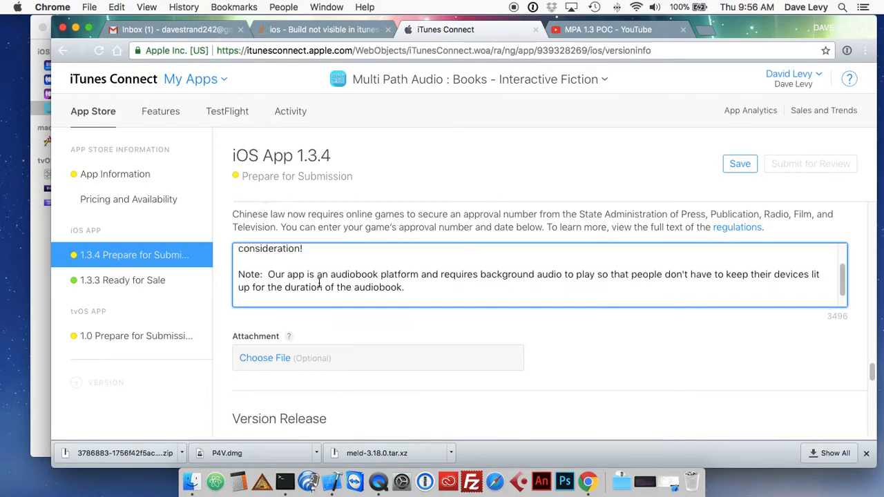
scroll(319, 283, up, 1)
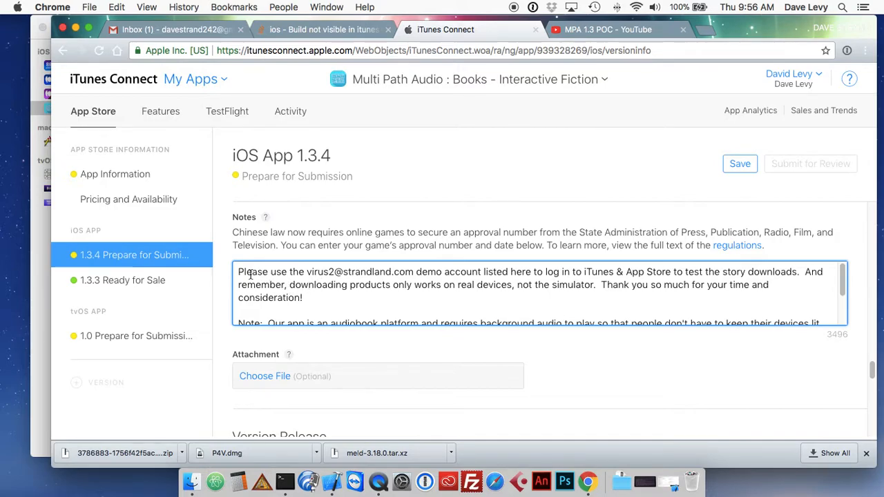
drag(240, 275, 326, 297)
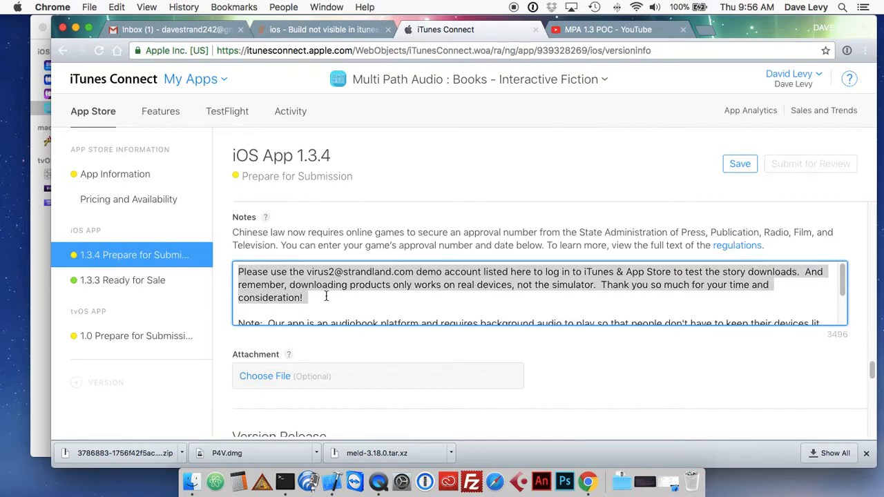
click(327, 296)
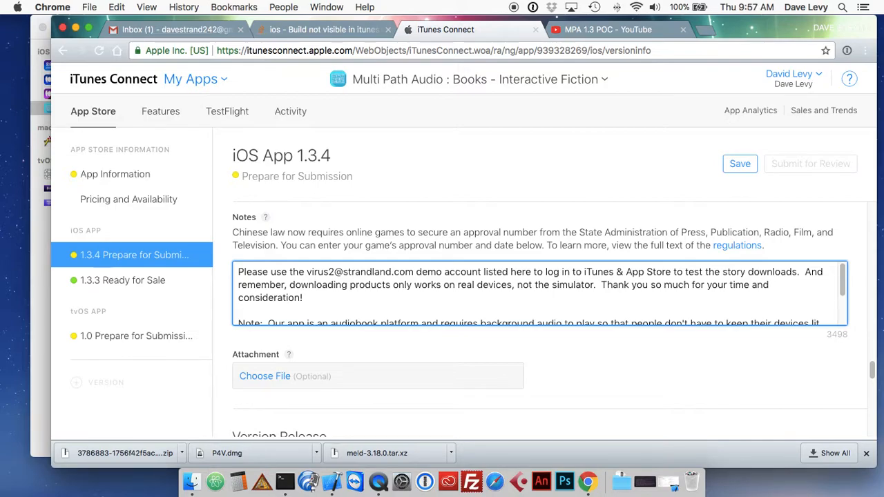
Step: Examine the background audio explanation and the YouTube demo video link at the end of the review Notes
scroll(338, 297, down, 5)
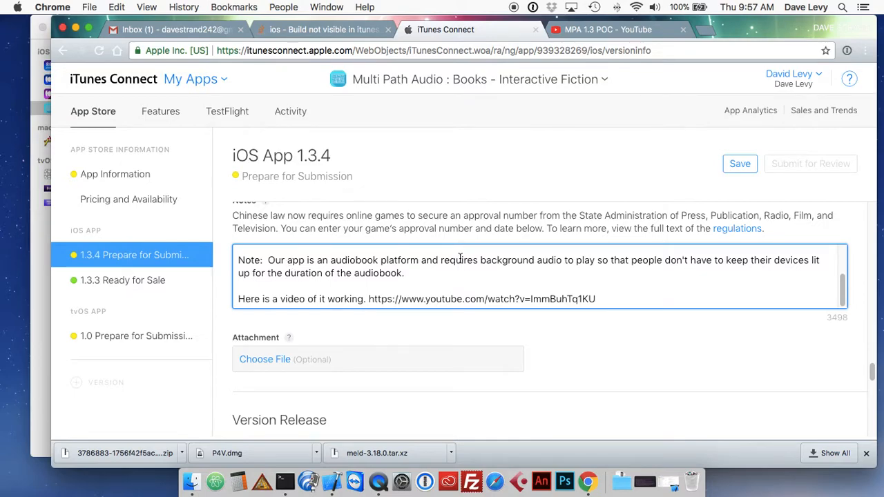
drag(476, 260, 577, 261)
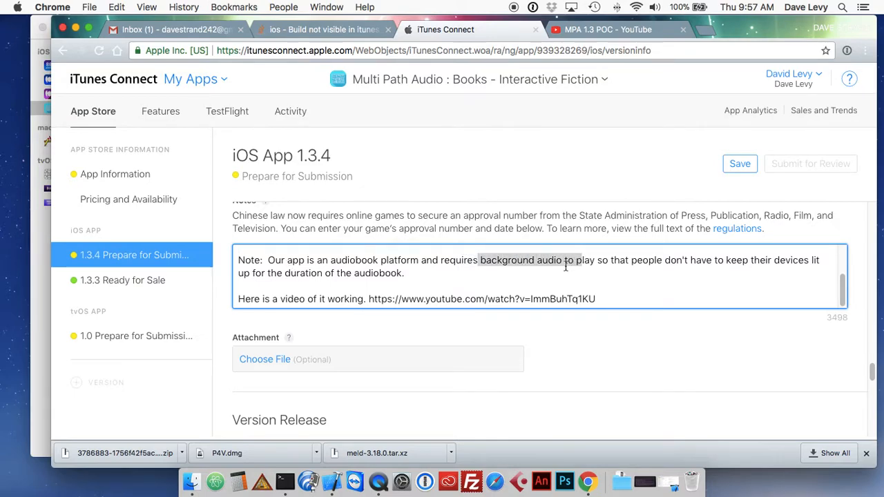
click(545, 268)
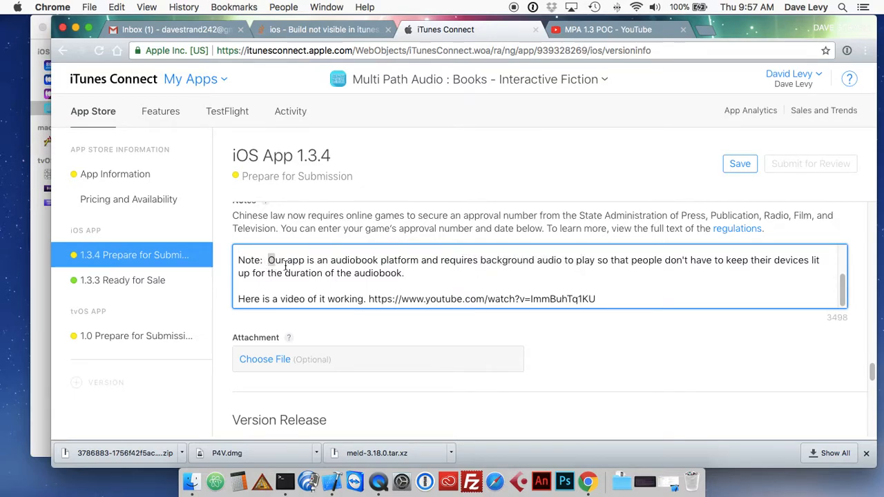
drag(268, 261, 403, 273)
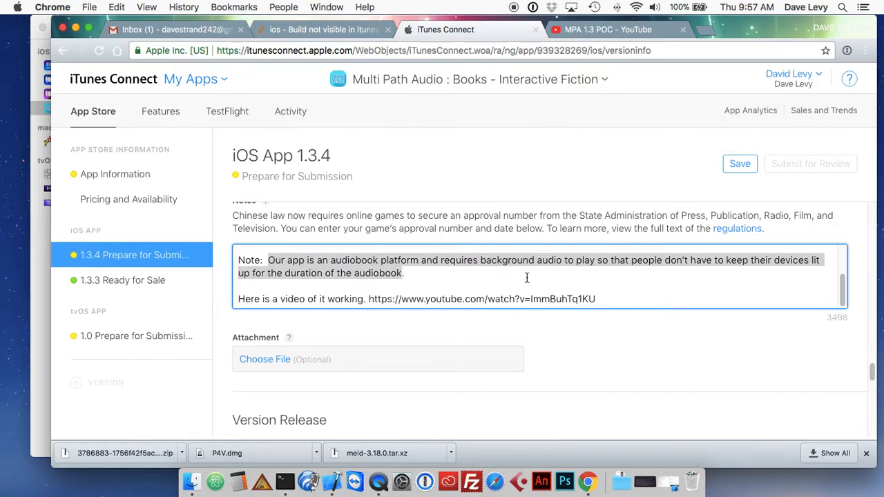
scroll(517, 287, down, 1)
drag(369, 296, 596, 296)
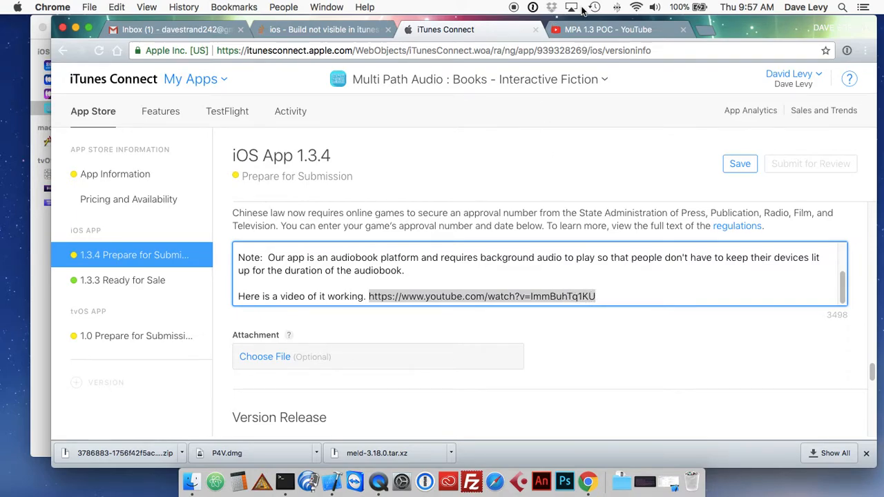
Step: Preview the MPA 1.3 POC video on YouTube, skipping to 0:48 and 1:23, and pause it
click(592, 29)
click(138, 336)
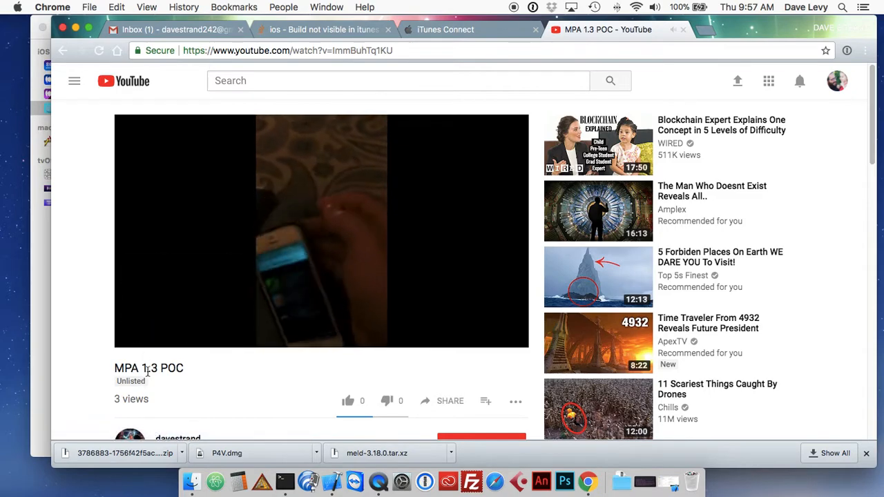
click(135, 336)
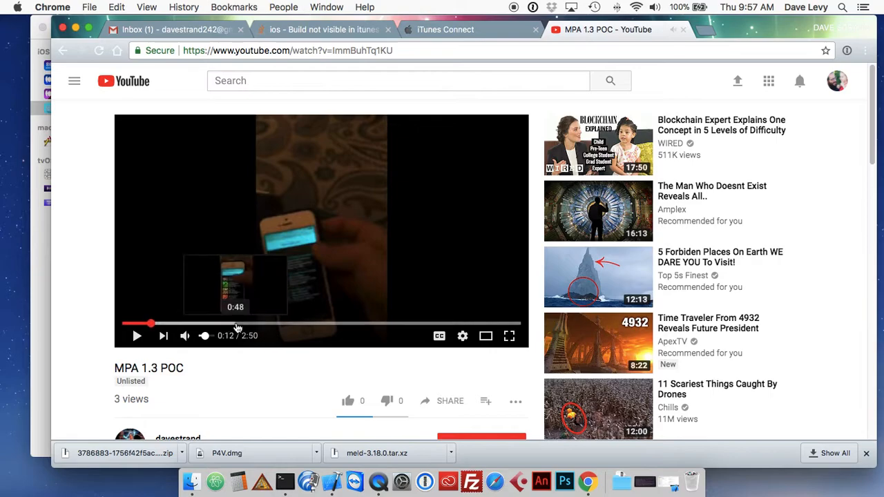
click(236, 323)
click(137, 336)
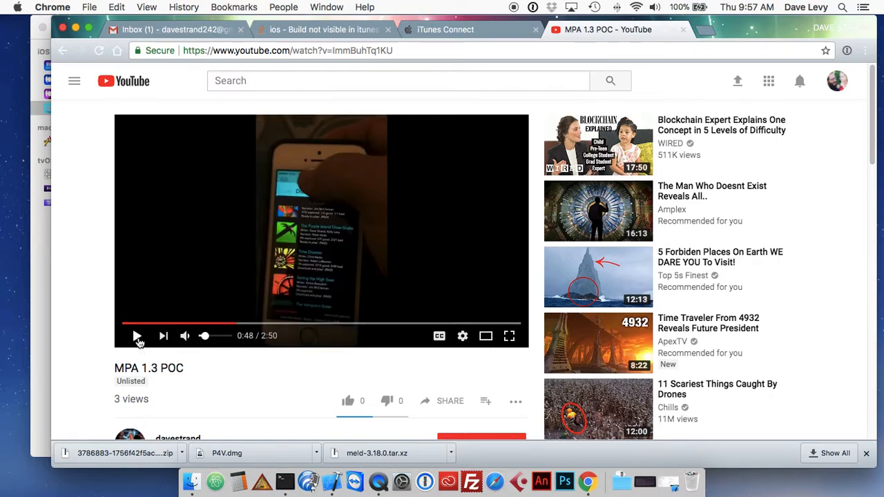
click(319, 325)
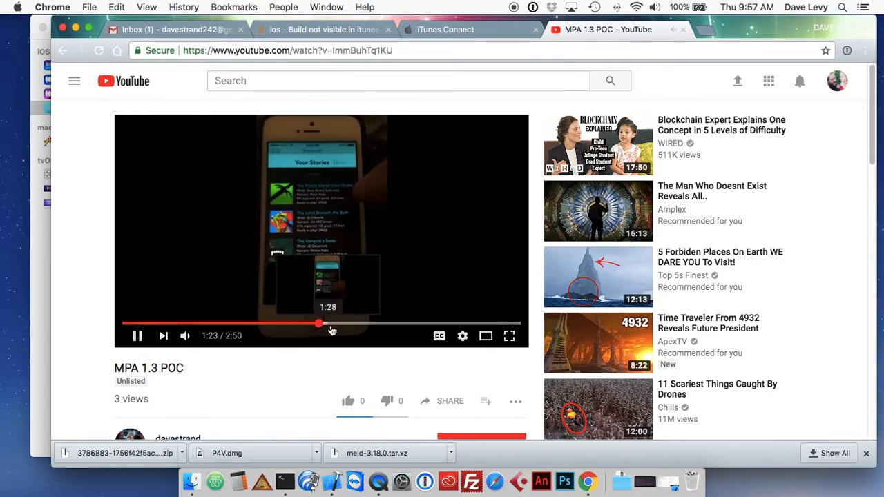
click(137, 336)
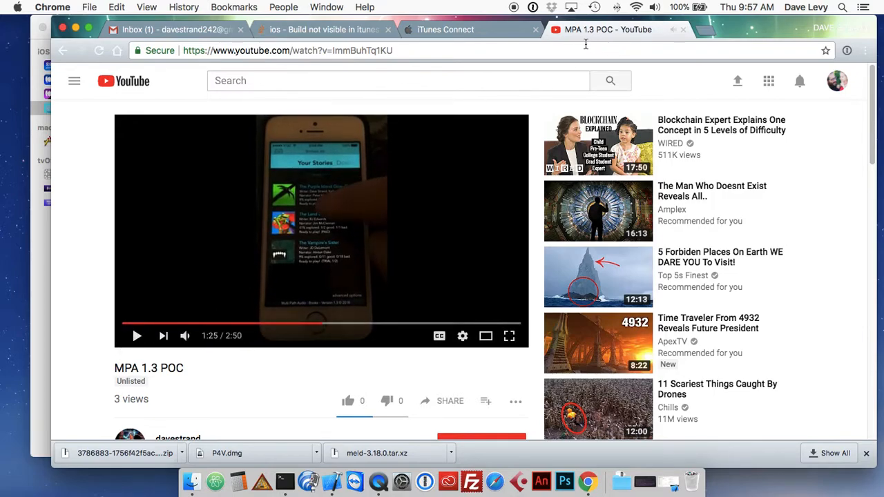
Step: Return to iTunes Connect and review the Version Release and Phased Release for Automatic Updates options
click(483, 28)
scroll(495, 311, down, 5)
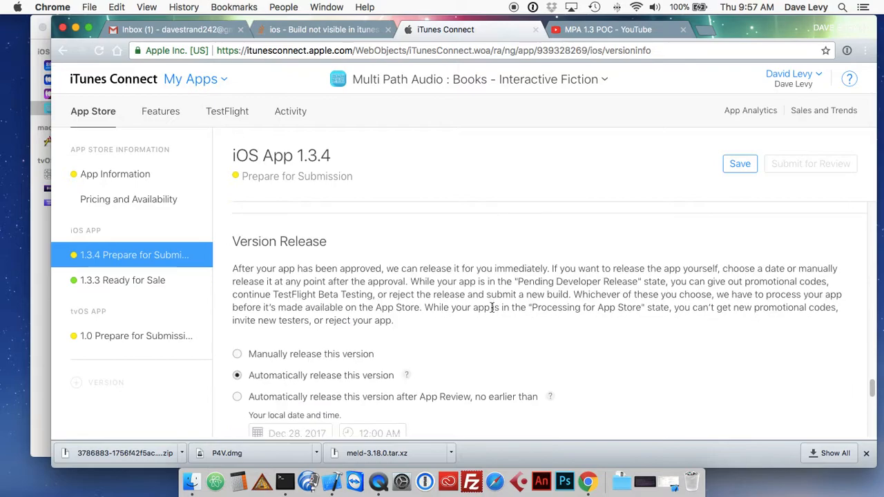
scroll(492, 309, down, 2)
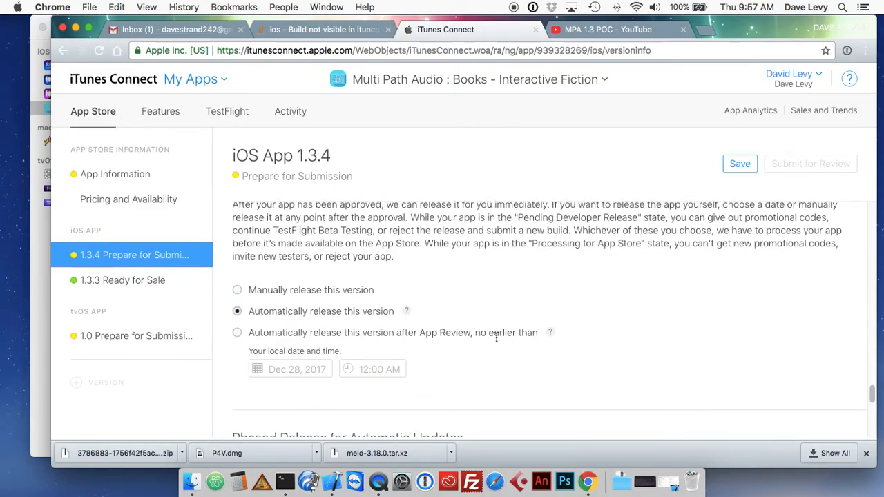
scroll(468, 325, down, 2)
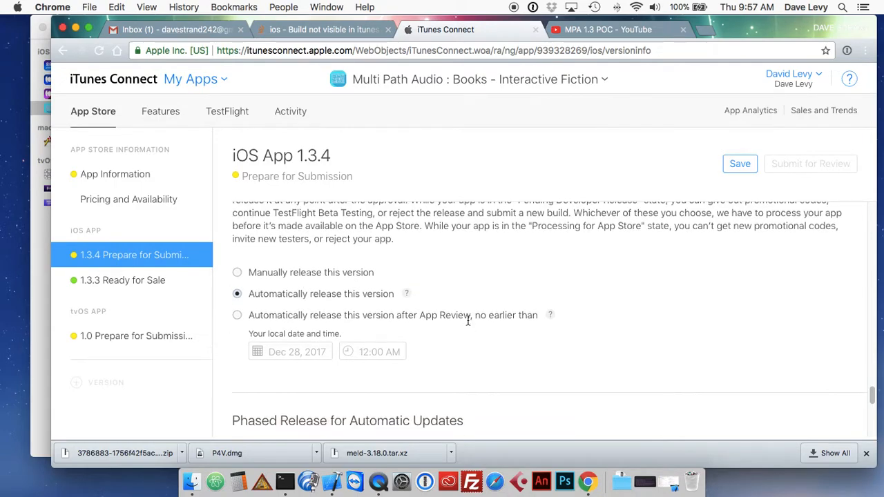
scroll(468, 325, down, 4)
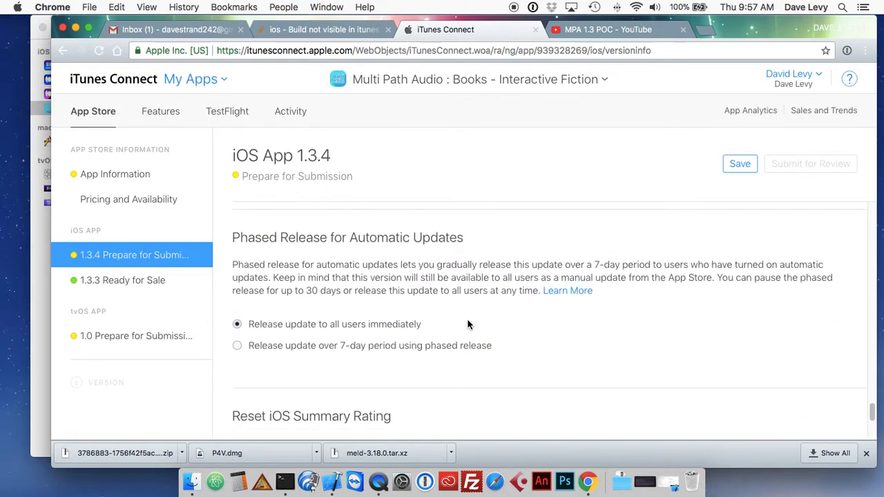
Step: Review the Reset iOS Summary Rating choices, comparing Keep existing rating with Reset rating when this version is released
scroll(468, 325, down, 1)
scroll(469, 324, down, 4)
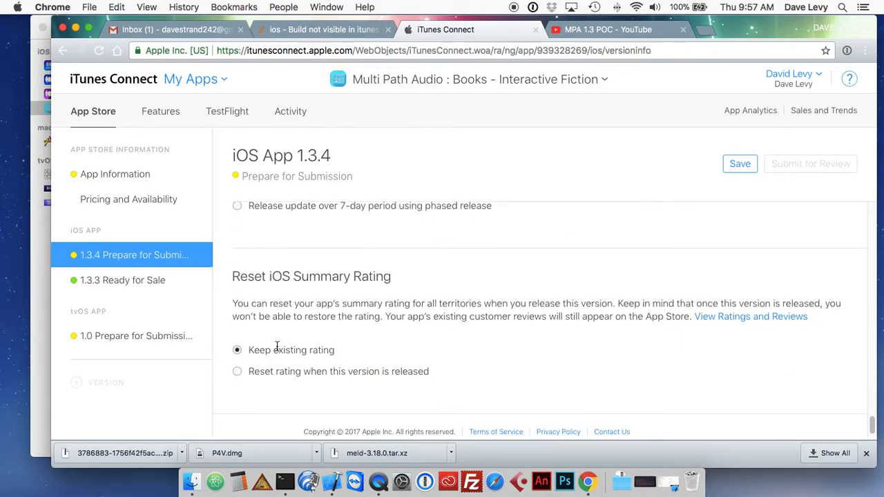
triple_click(312, 351)
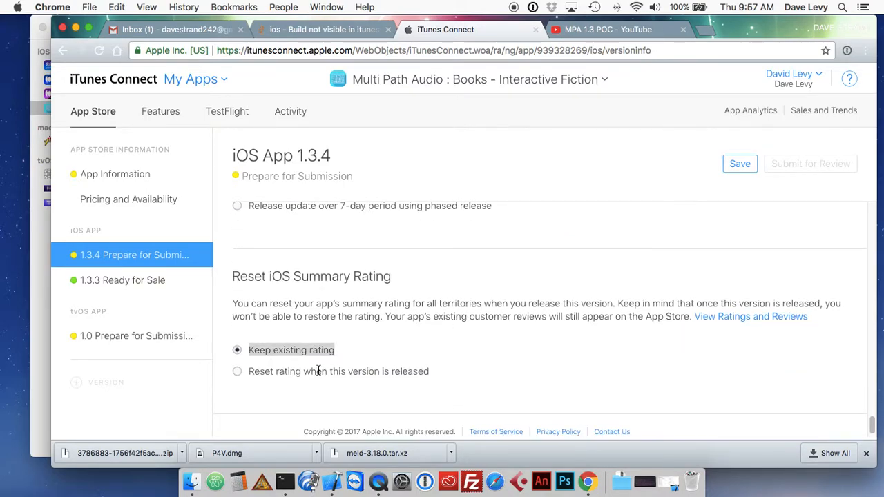
triple_click(318, 372)
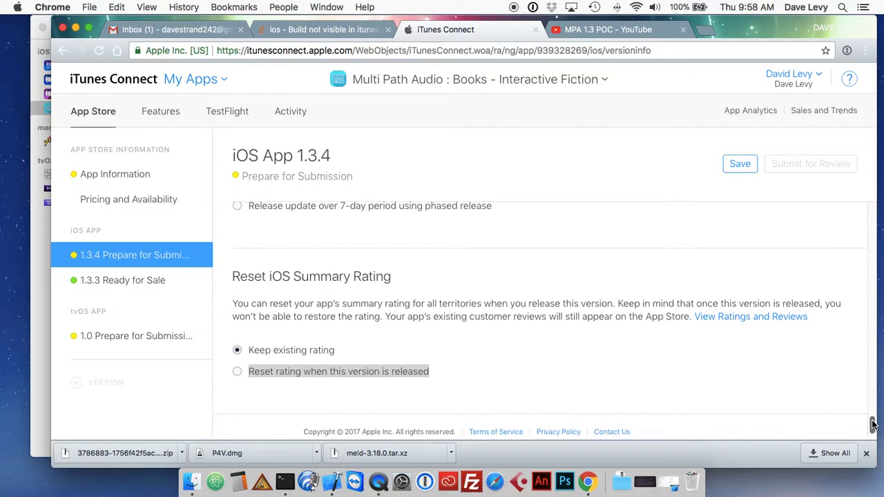
Step: Recheck the version 1.3.4 listing from What's New in This Version through the description and URLs to the attached build
drag(873, 423, 873, 156)
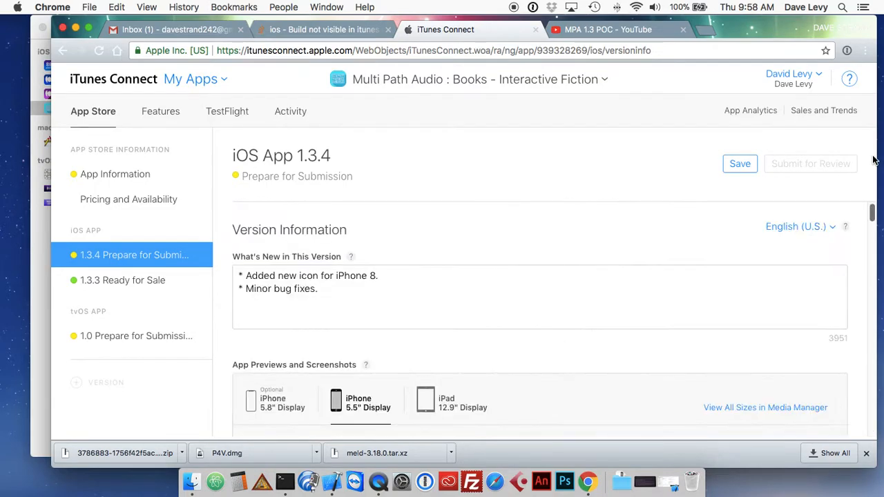
scroll(536, 261, down, 10)
scroll(535, 263, down, 5)
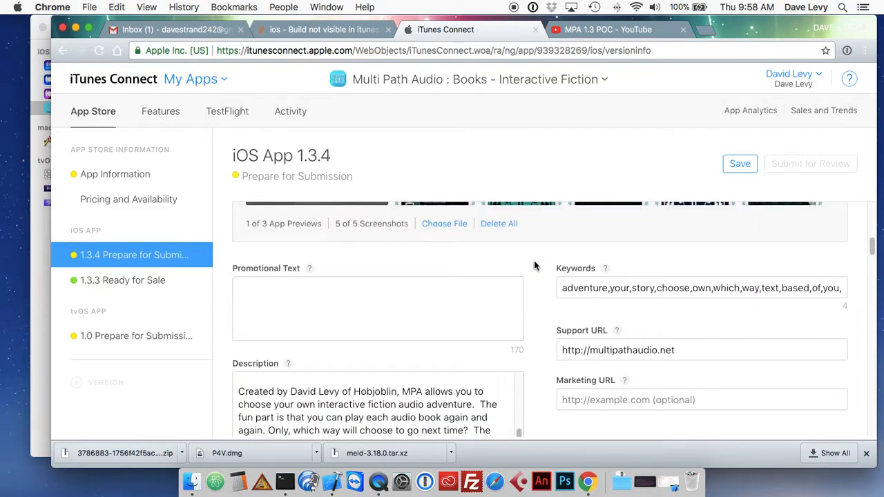
scroll(535, 266, down, 10)
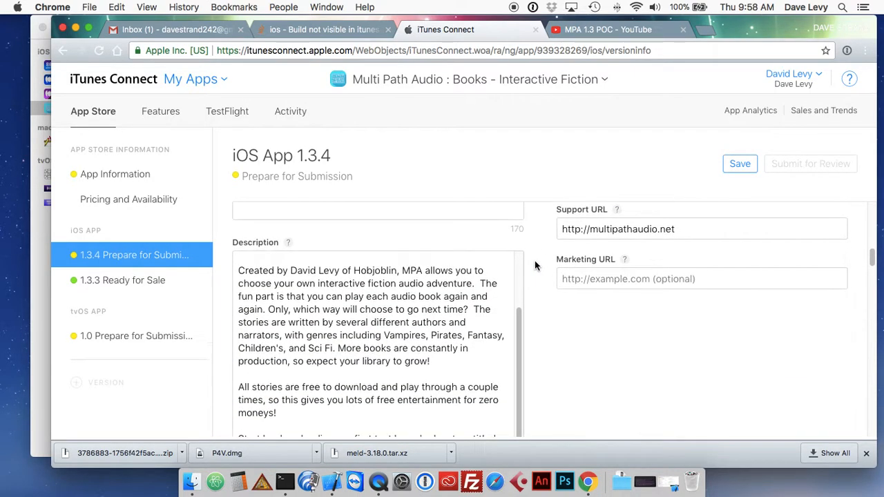
scroll(534, 266, down, 2)
mouse_move(348, 357)
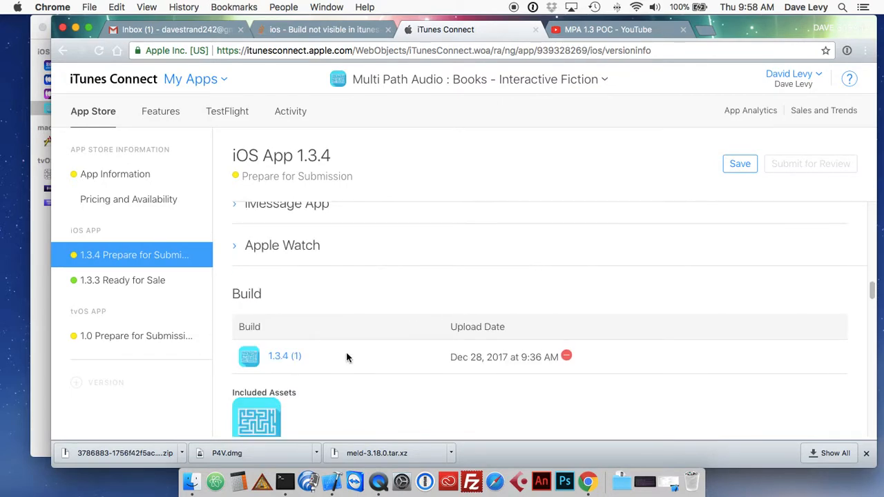
Step: Save the version information for iOS App 1.3.4
scroll(400, 345, up, 10)
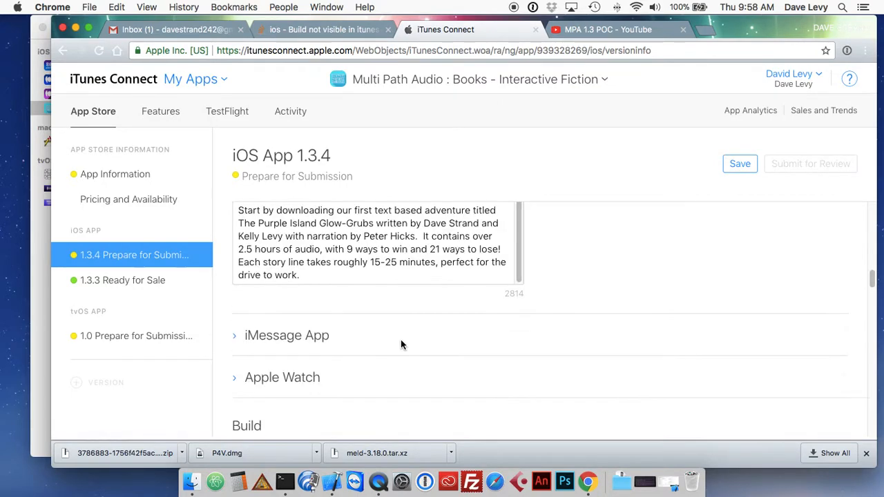
scroll(404, 338, up, 5)
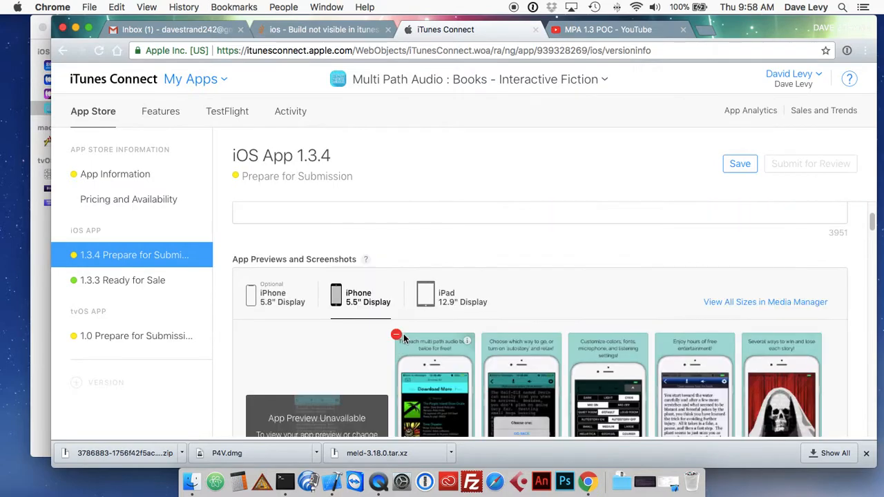
click(738, 165)
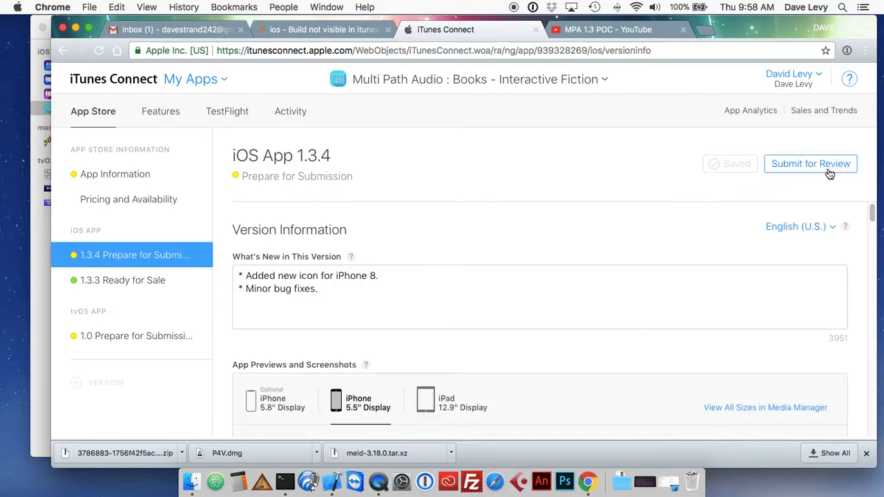
Step: Review the What's New in This Version text and the iPhone 5.5" app previews and screenshots
click(340, 289)
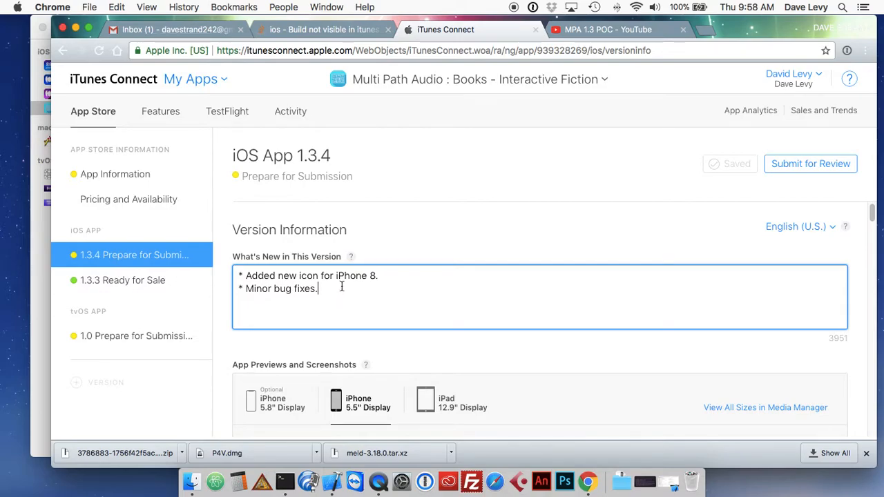
scroll(559, 278, down, 2)
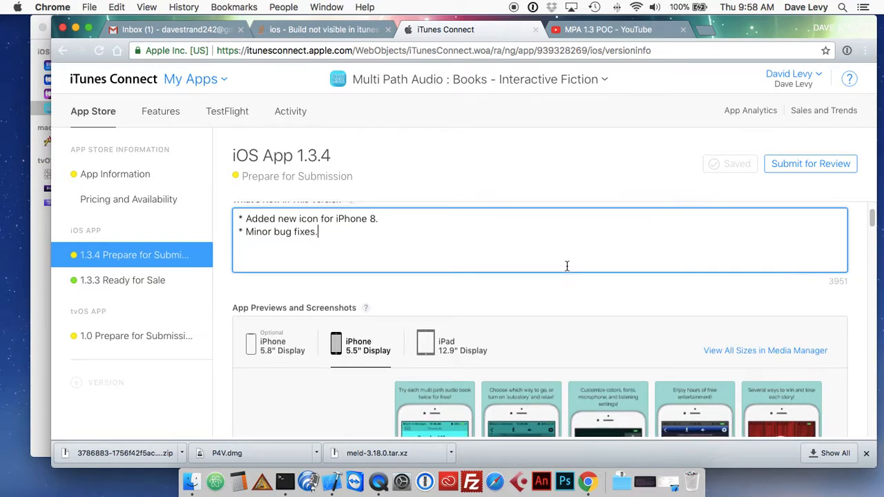
scroll(566, 266, down, 4)
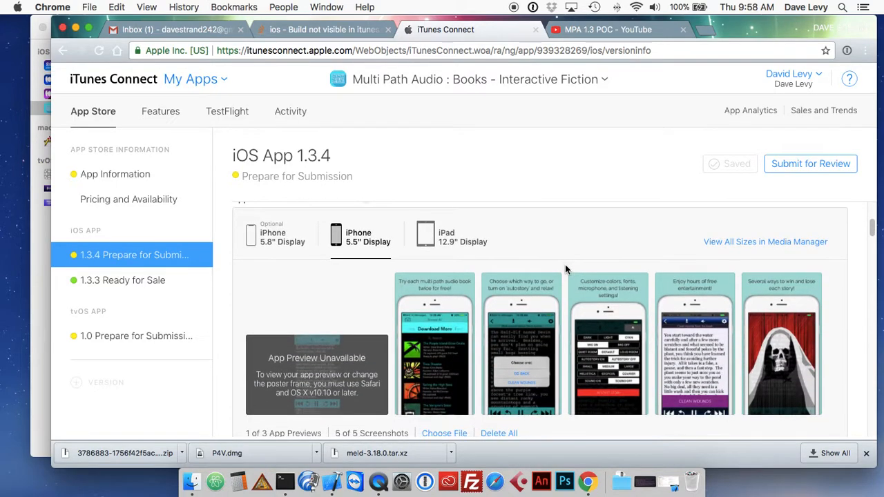
scroll(565, 269, up, 6)
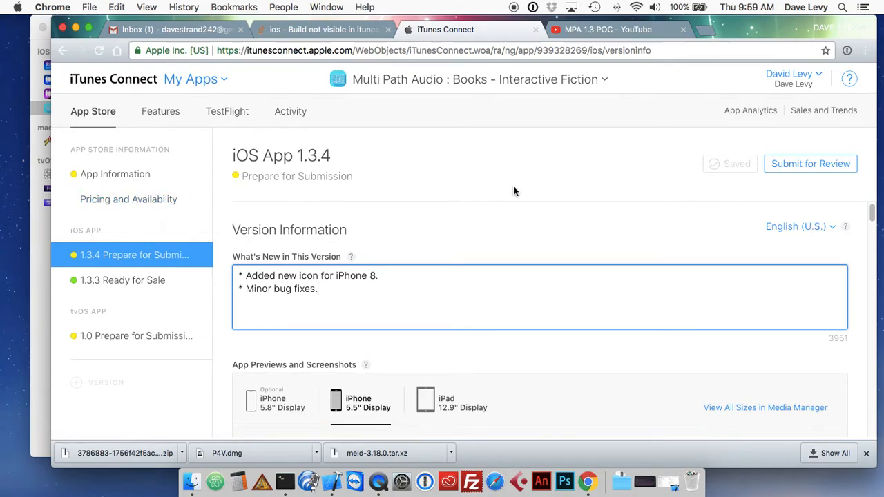
Step: Check the app name and other fields under App Information, and view the Pricing and Availability settings
click(127, 180)
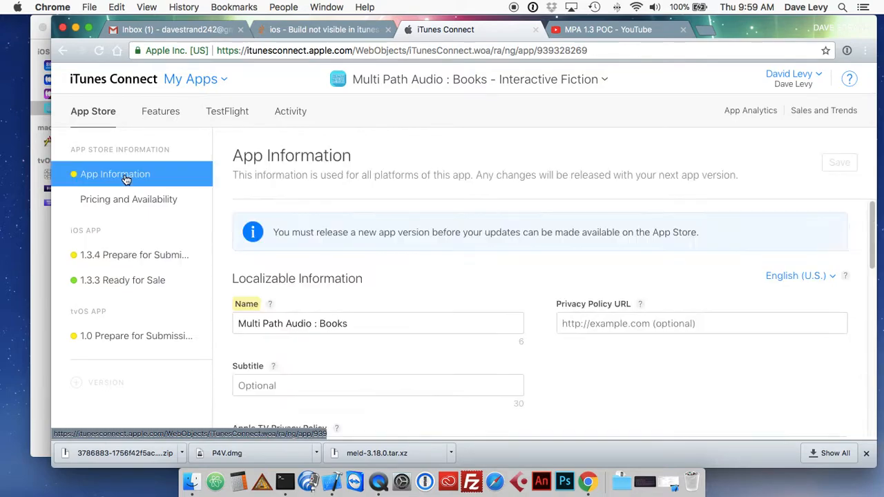
click(406, 326)
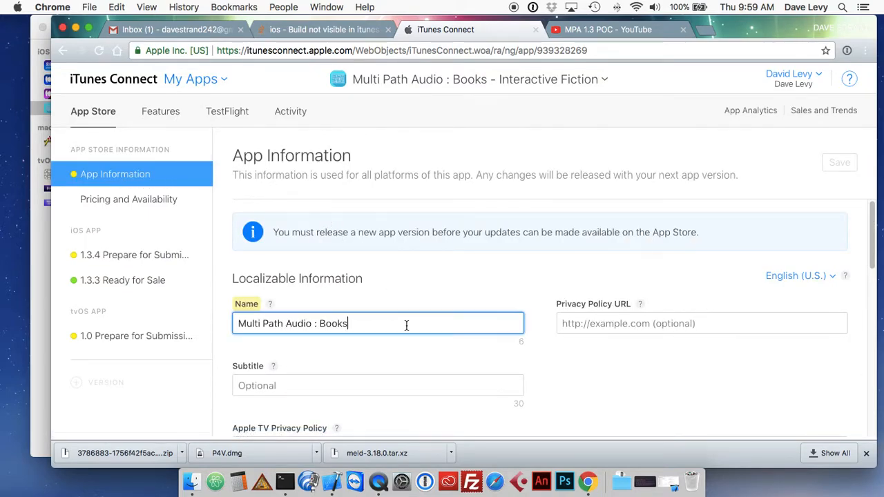
scroll(412, 323, down, 2)
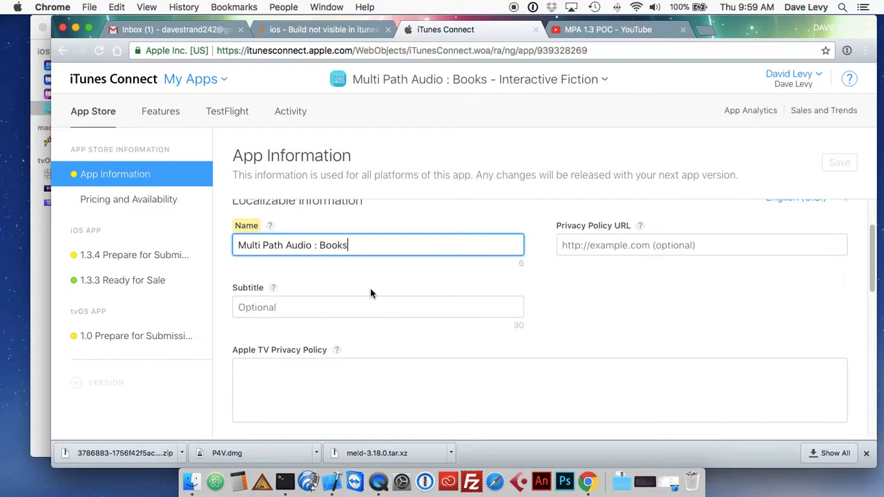
click(155, 206)
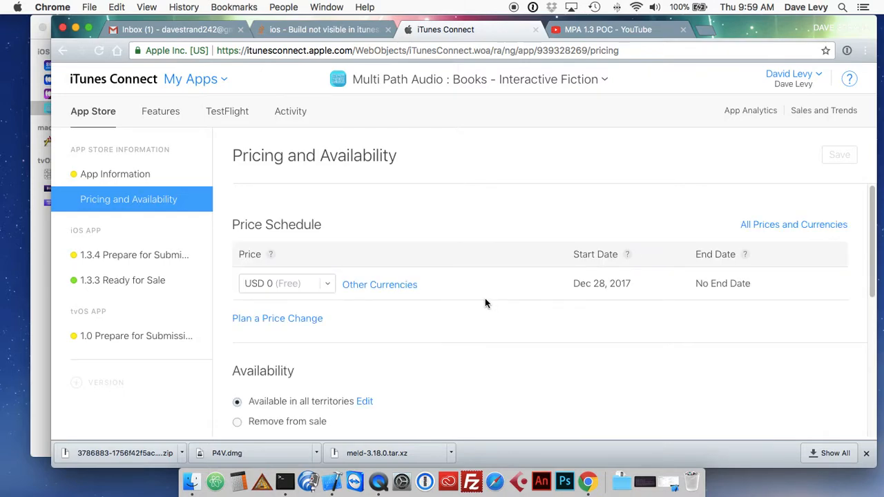
Step: Return to version 1.3.4, start its submission for review and accept the included change to the shared app name
click(169, 257)
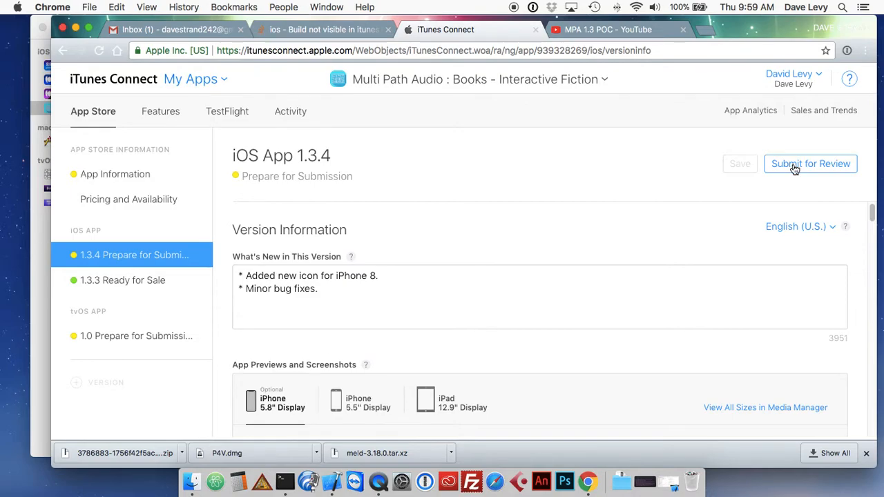
click(794, 166)
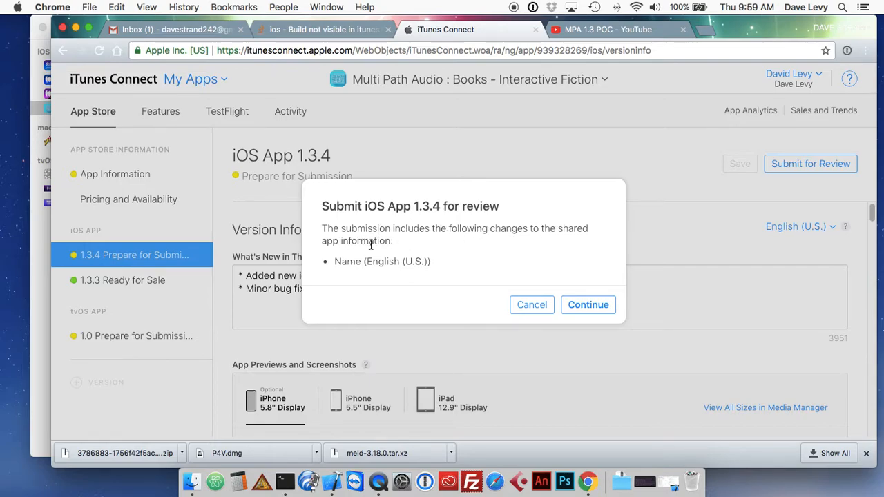
click(585, 306)
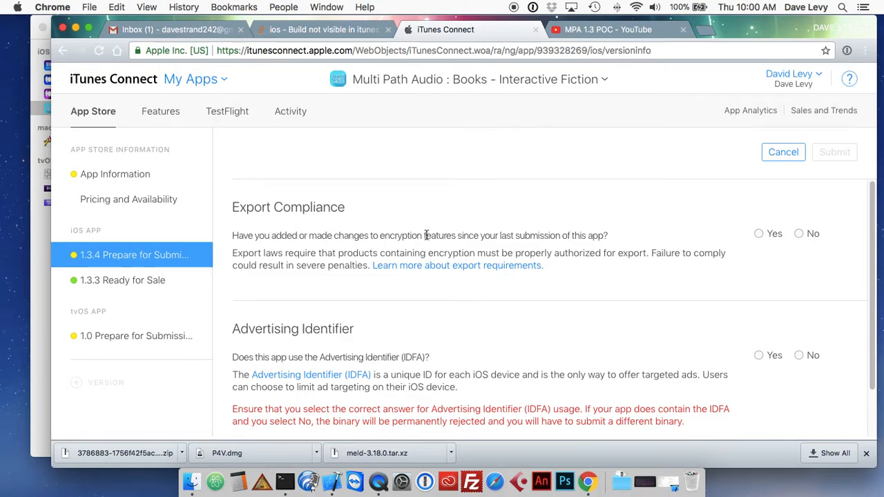
Step: Answer No to the encryption changes and Advertising Identifier (IDFA) questions, and submit version 1.3.4 for review
click(800, 234)
scroll(584, 265, down, 2)
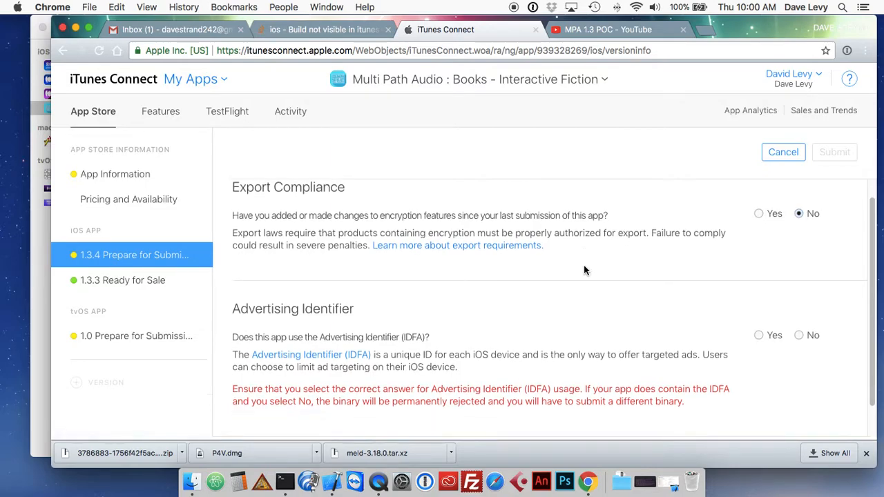
triple_click(293, 302)
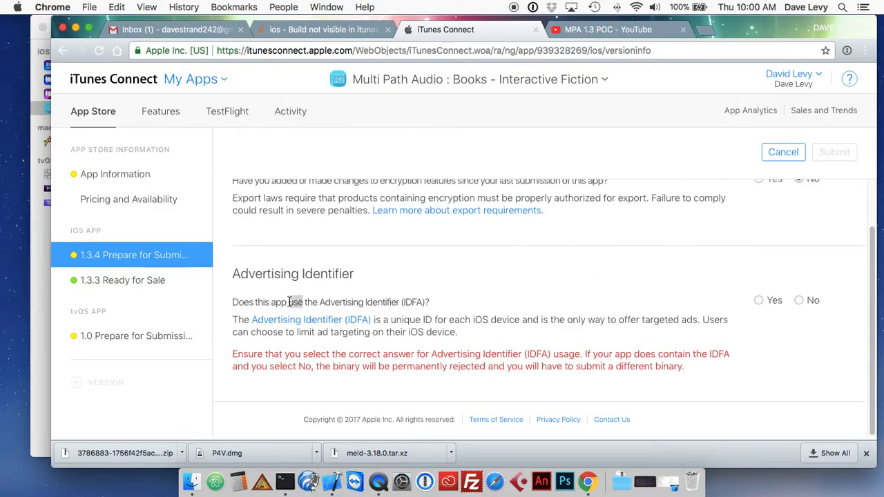
click(801, 303)
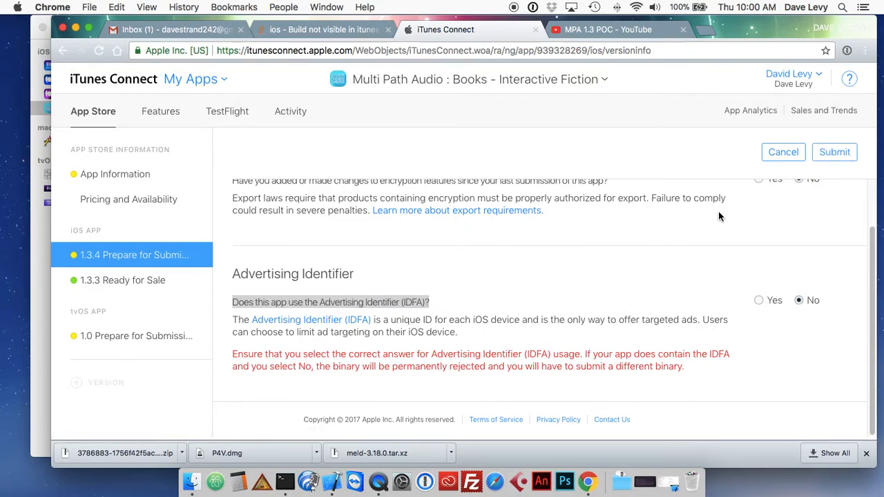
click(816, 158)
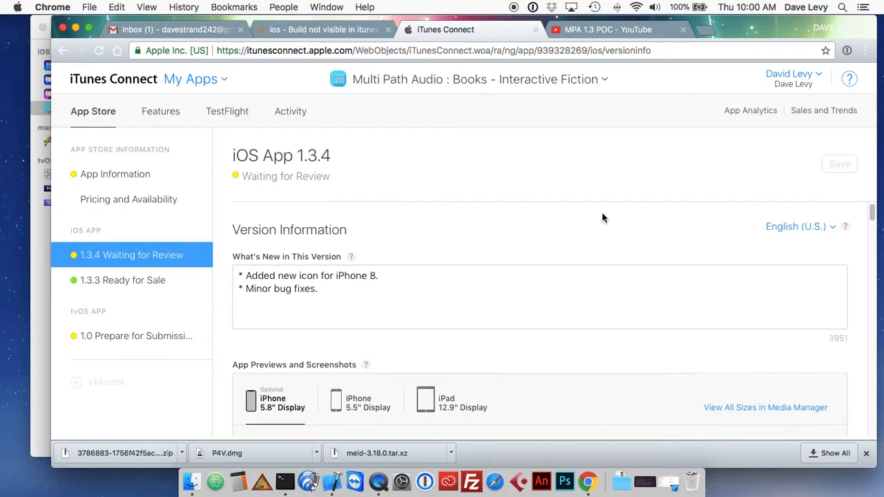
Step: Examine the first entries in the submitted version's Keywords field, such as adventure, your, story and choose
scroll(572, 274, down, 1)
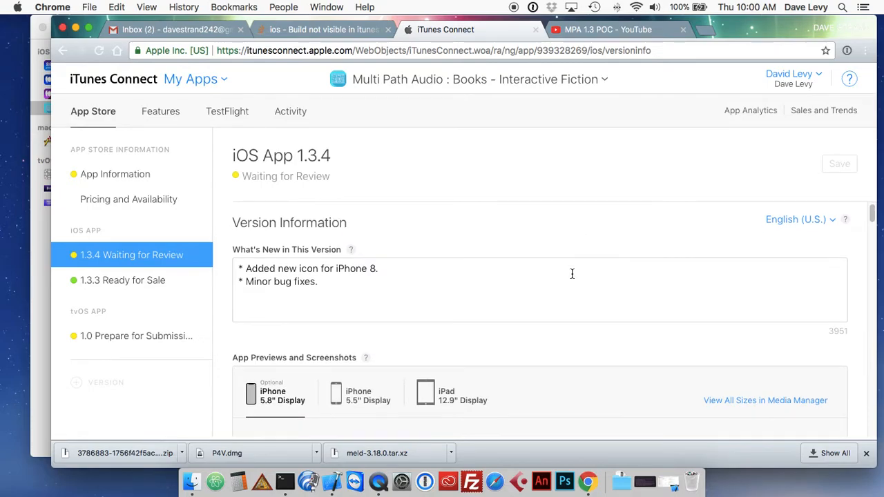
scroll(426, 272, down, 5)
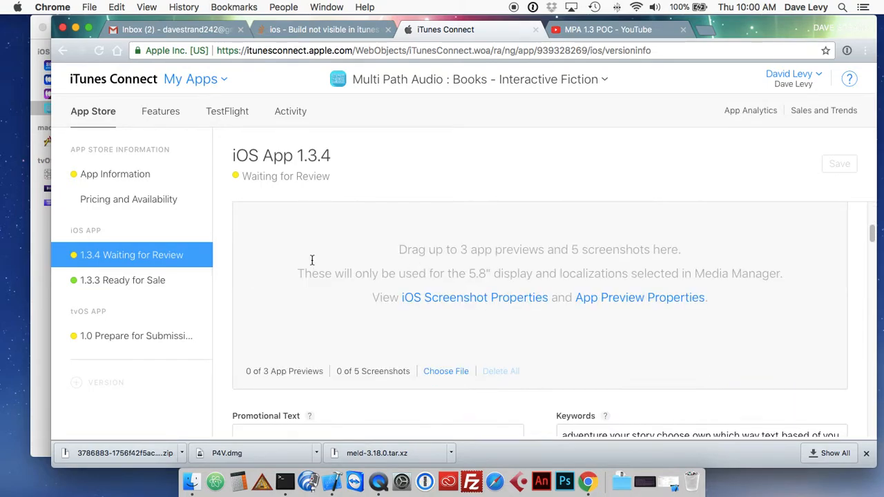
scroll(294, 272, down, 2)
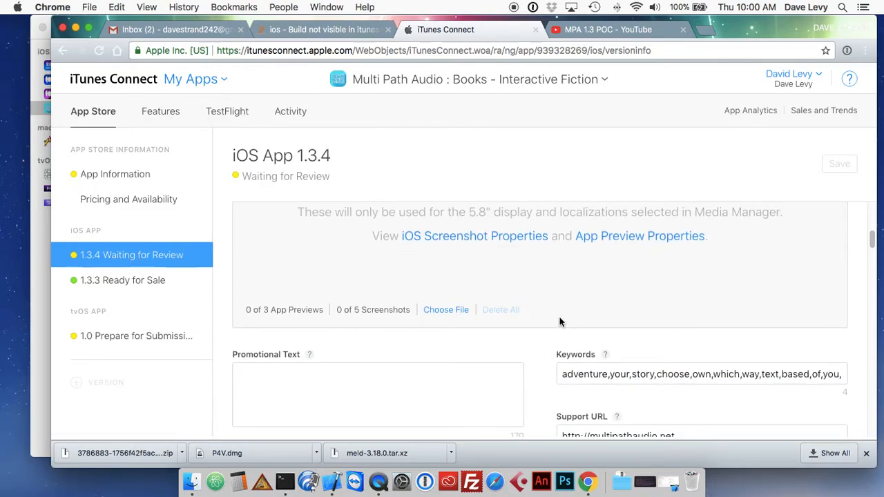
double_click(634, 374)
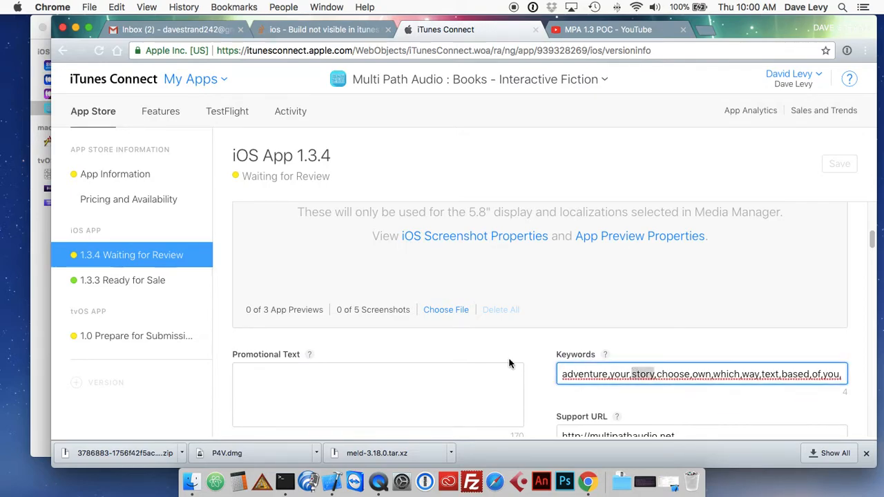
click(600, 373)
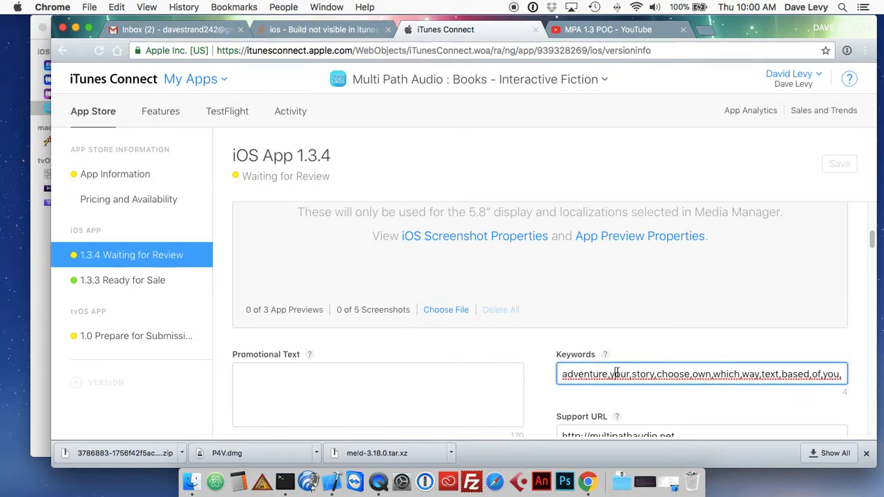
triple_click(618, 373)
click(449, 390)
click(594, 375)
double_click(594, 374)
click(635, 374)
double_click(641, 374)
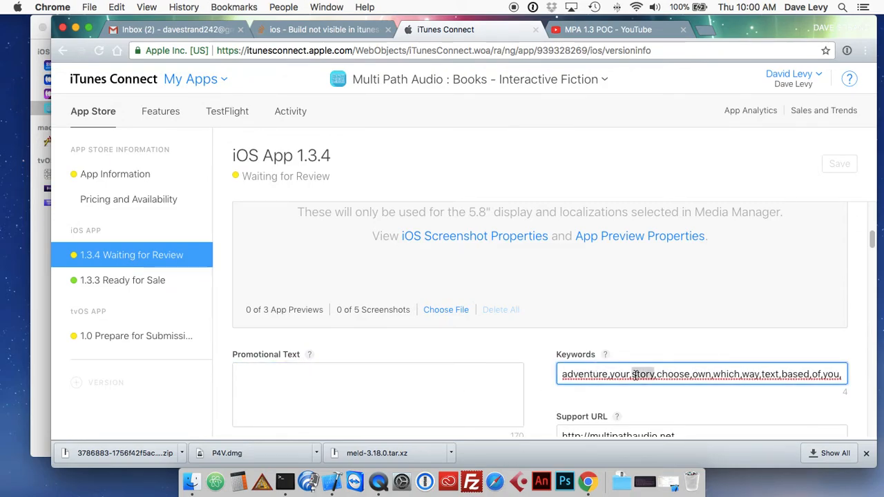
double_click(680, 374)
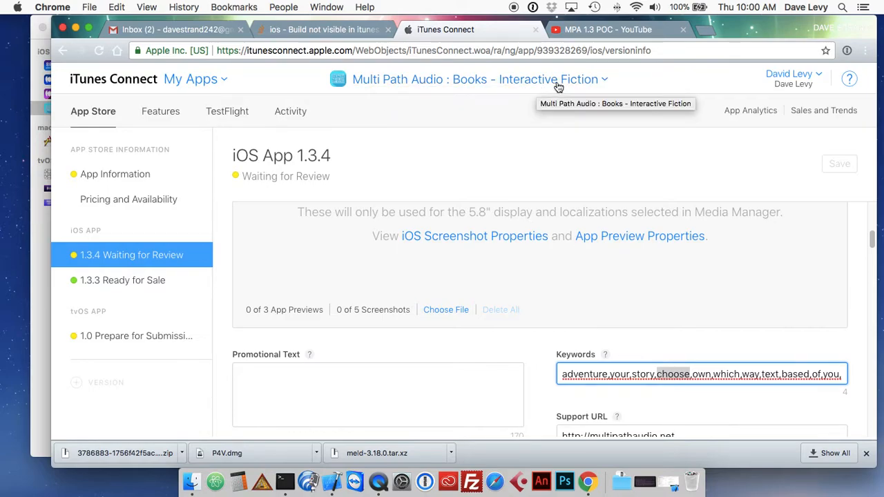
Step: Read the rest of the Keywords list through to its last entries, such as blind and audiobook
click(660, 375)
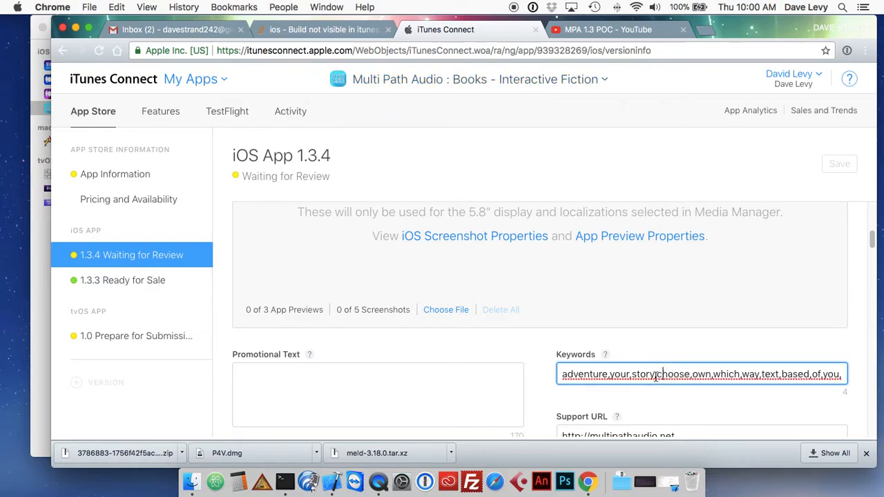
drag(635, 375, 857, 380)
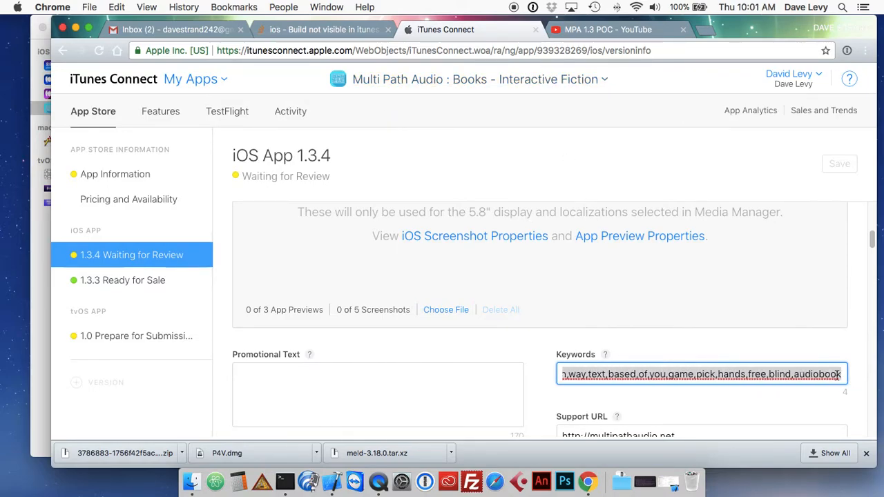
click(772, 374)
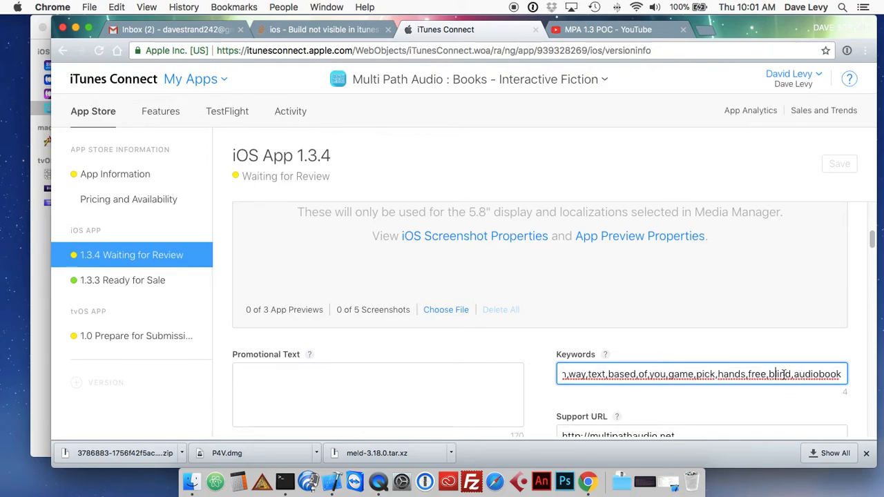
Step: Revise the Keywords to "adventure,your,story,choose,own,which,way,fiction,based,interactive,game,hands,free,blind,audiobook" and check the list through to its end
double_click(780, 374)
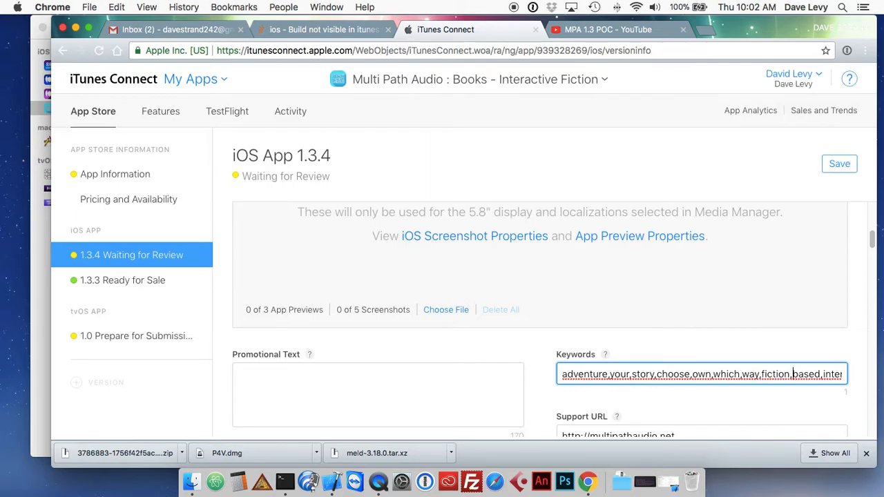
key(Right)
key(Right)
key(Right)
key(Right)
key(Right)
key(Right)
key(Right)
key(Right)
key(Right)
key(Right)
key(Right)
key(Right)
key(Right)
key(Right)
key(Right)
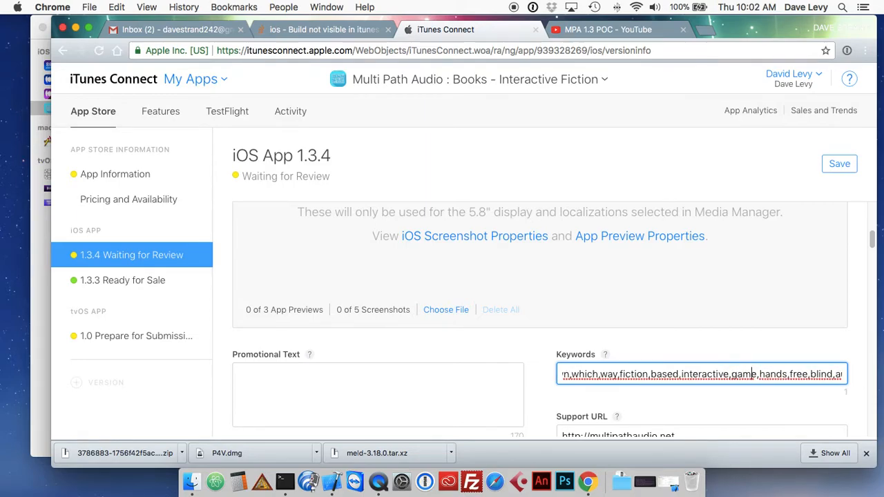
key(Right)
key(Right)
key(Right)
key(Right)
key(Right)
key(Right)
key(Right)
key(Right)
key(Right)
key(Right)
key(Right)
key(Right)
key(Right)
key(Right)
key(Right)
key(Right)
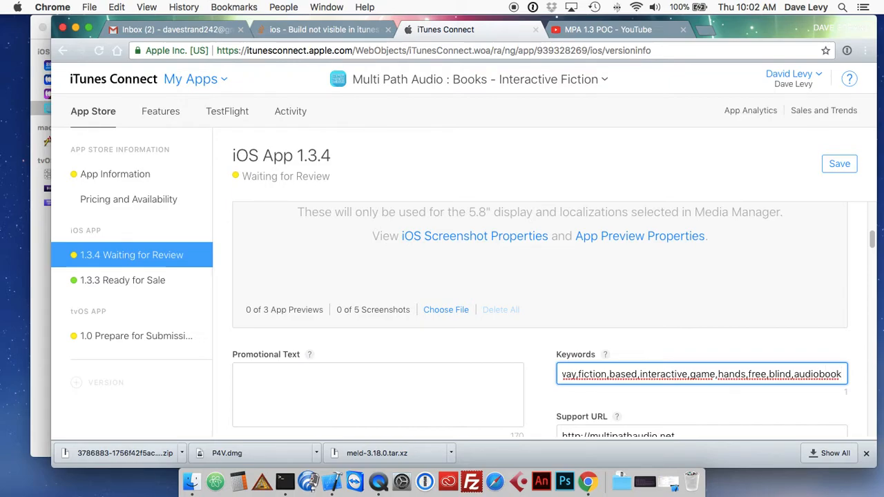
Step: Save the revised keywords for iOS app version 1.3.4
text(g)
key(BackSpace)
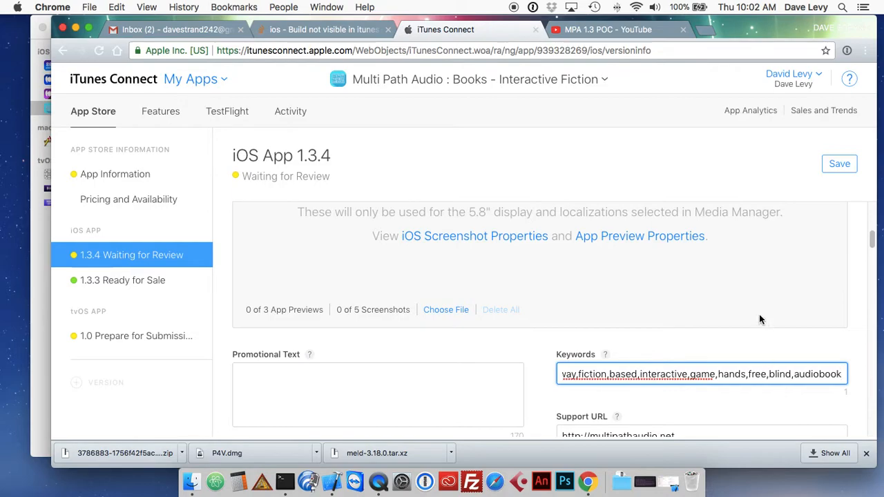
click(846, 168)
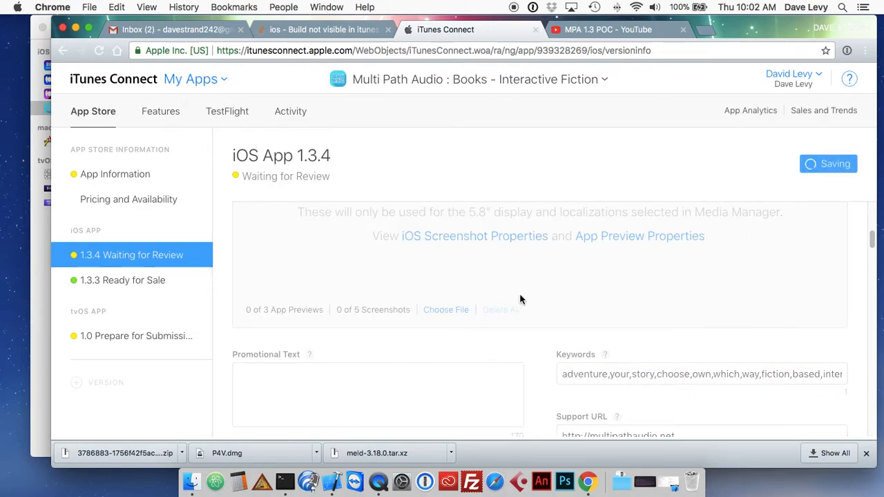
scroll(499, 333, down, 3)
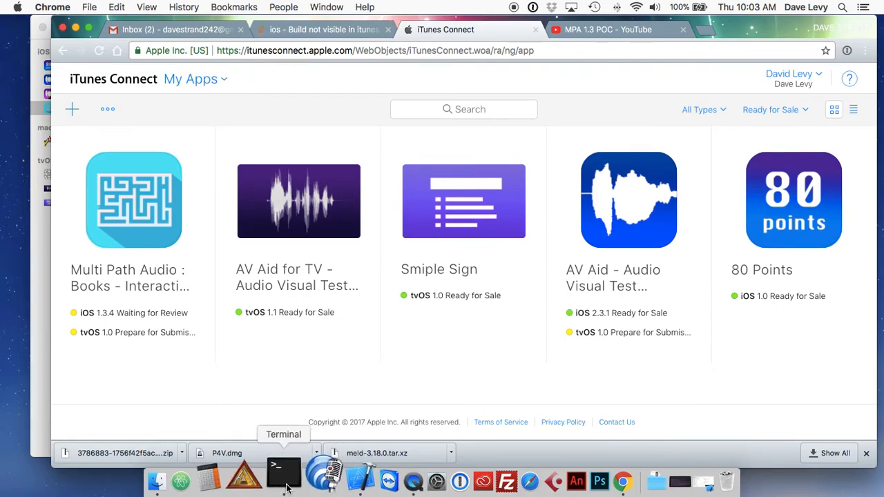
Step: Switch to Xcode to view the Multi Path Audio archives, and bring QuickTime Player to the front
click(334, 484)
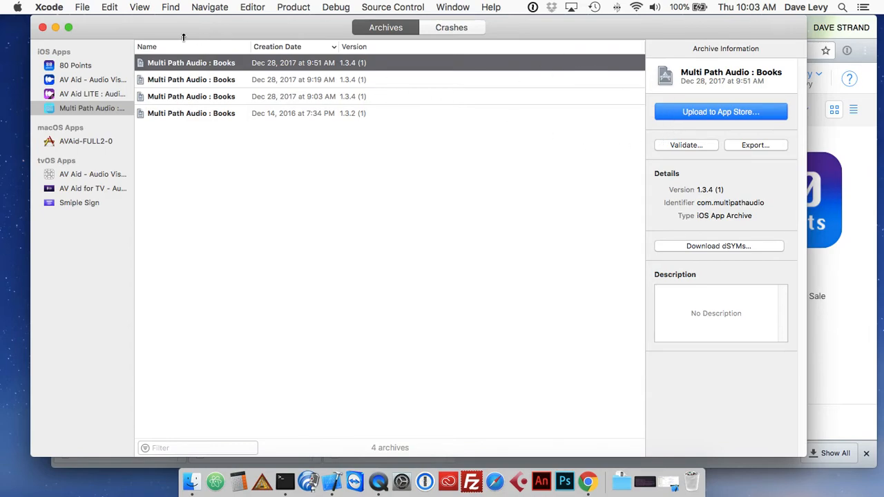
click(379, 482)
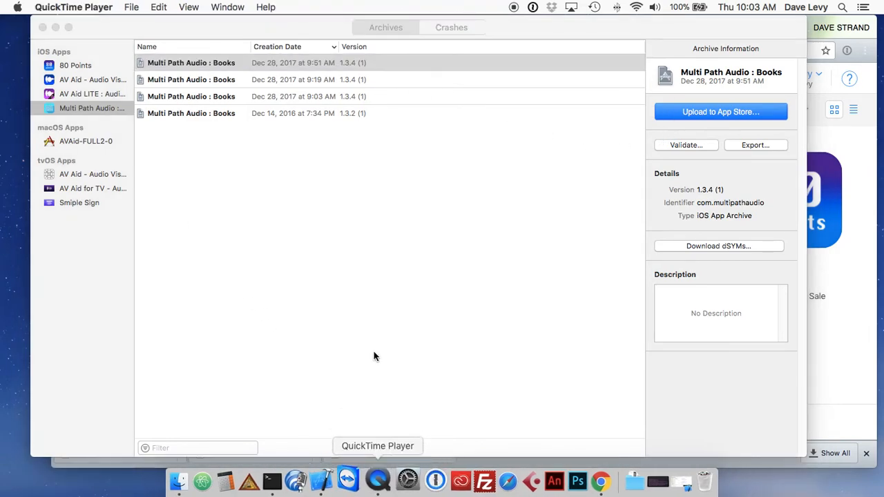